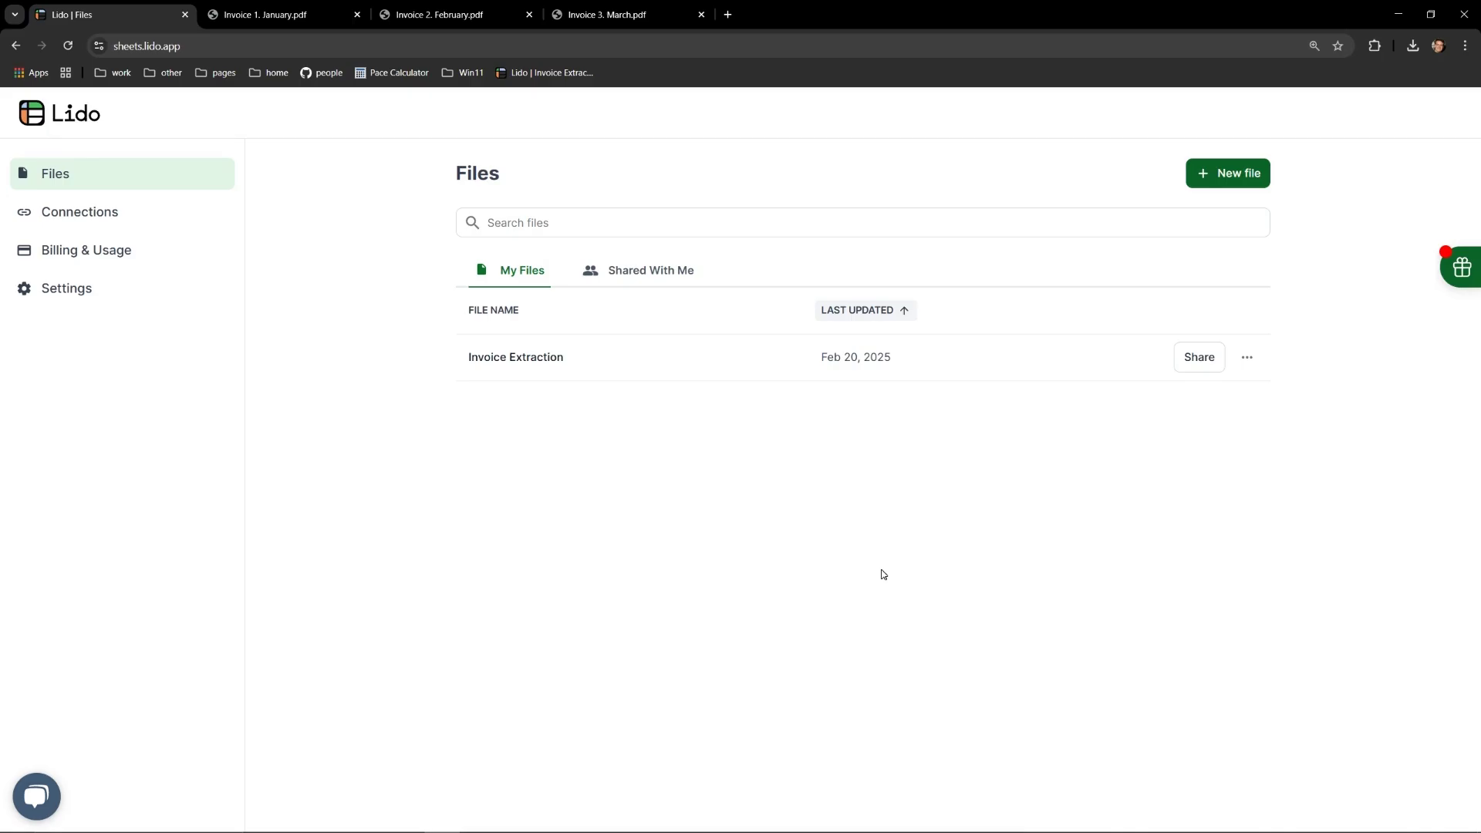
Step: Look over the January, February and March invoice PDFs and their line items
click(286, 22)
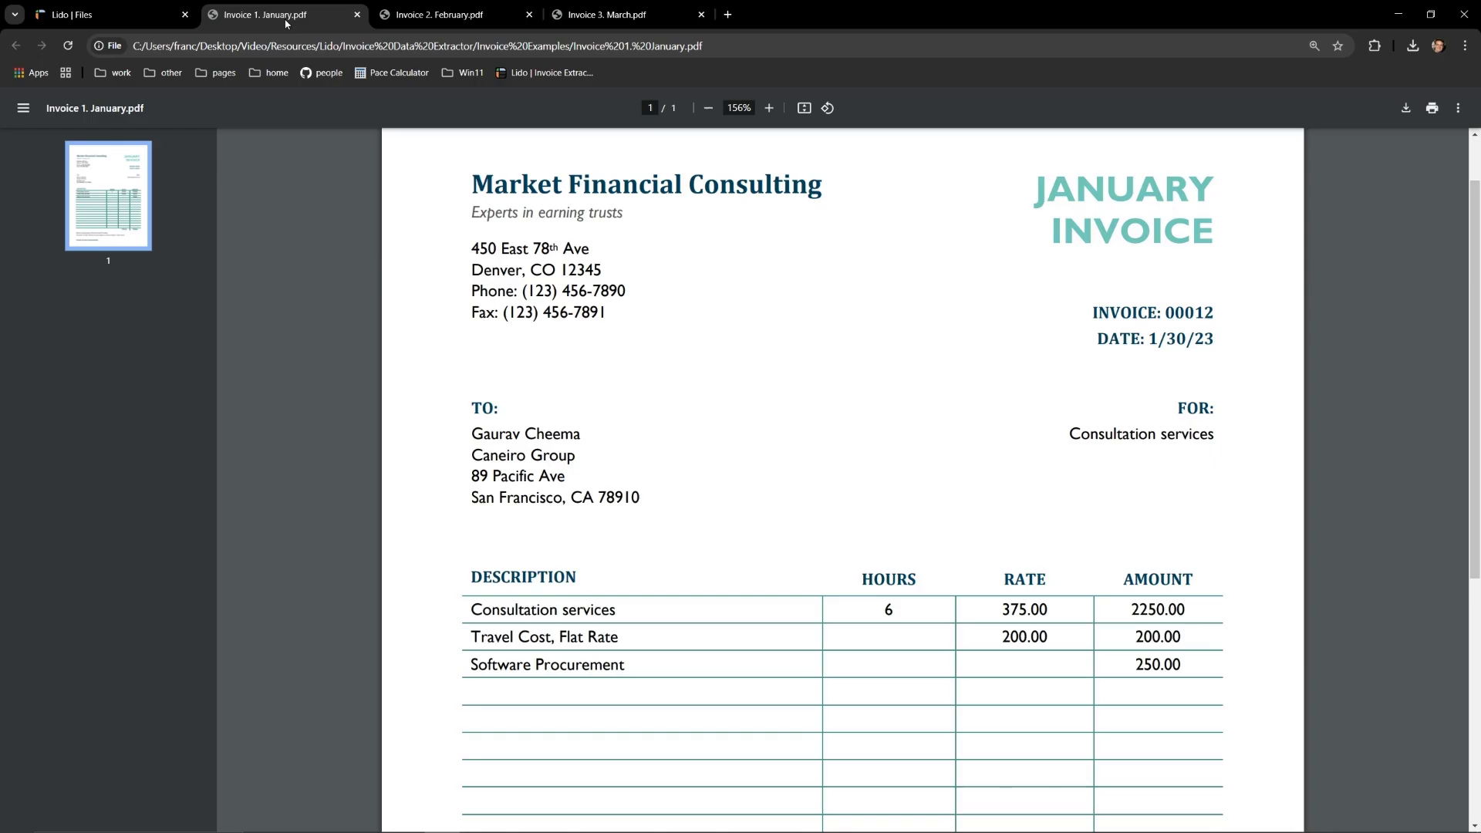
click(432, 17)
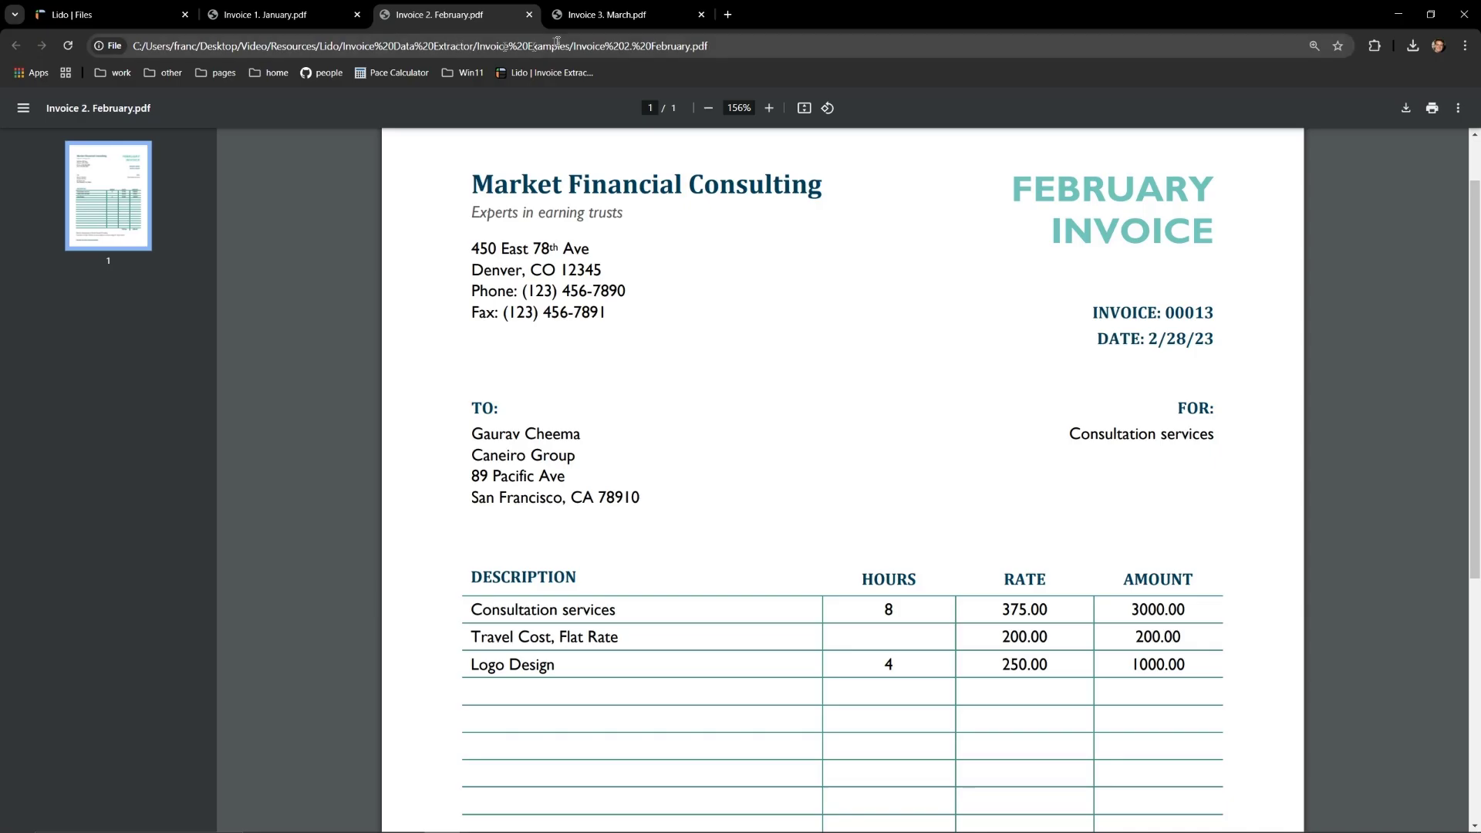
click(597, 17)
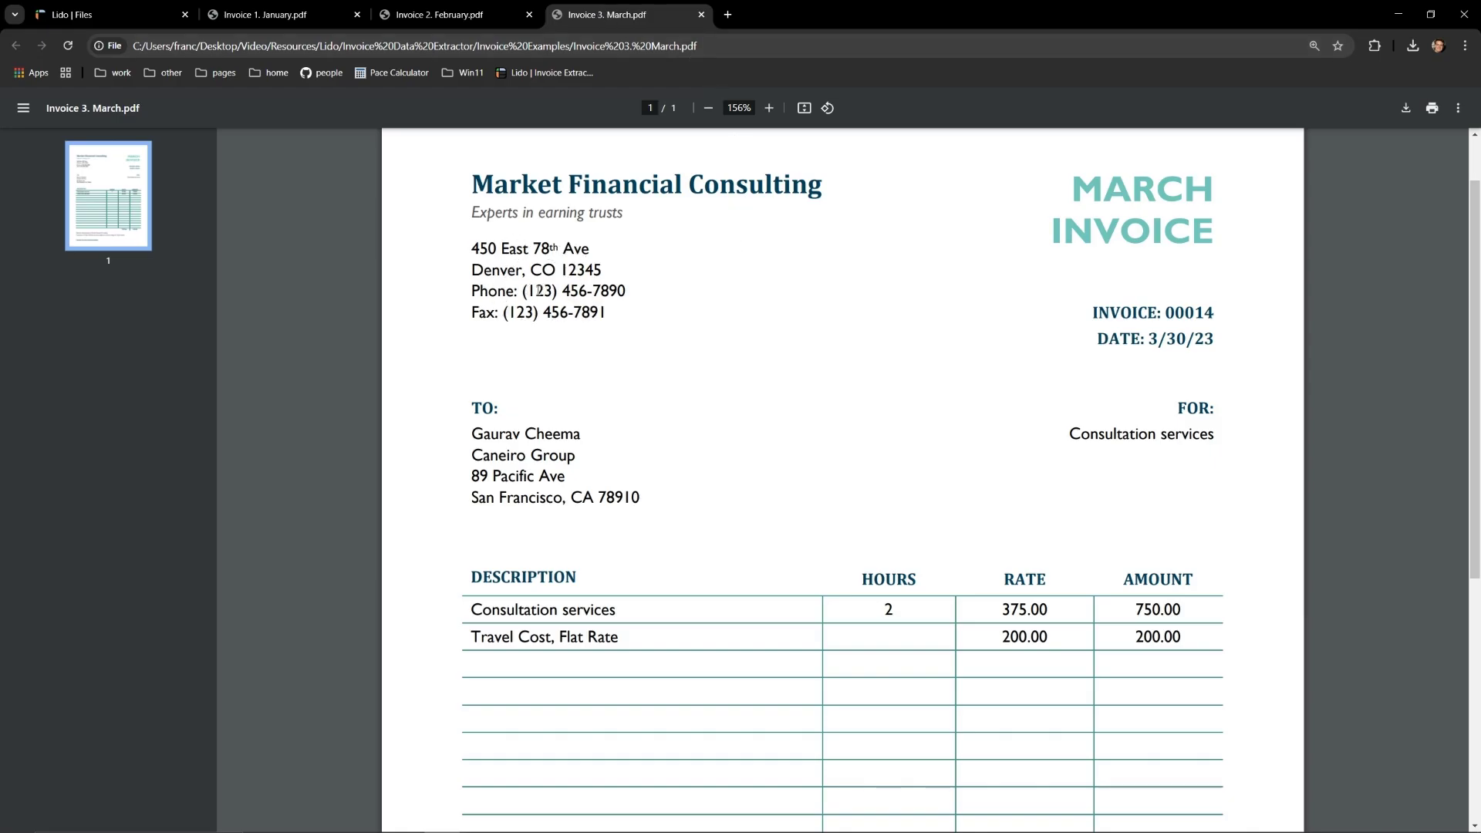
click(543, 418)
click(578, 628)
Step: Flip back through the February and January invoices, ending on the March invoice
click(428, 28)
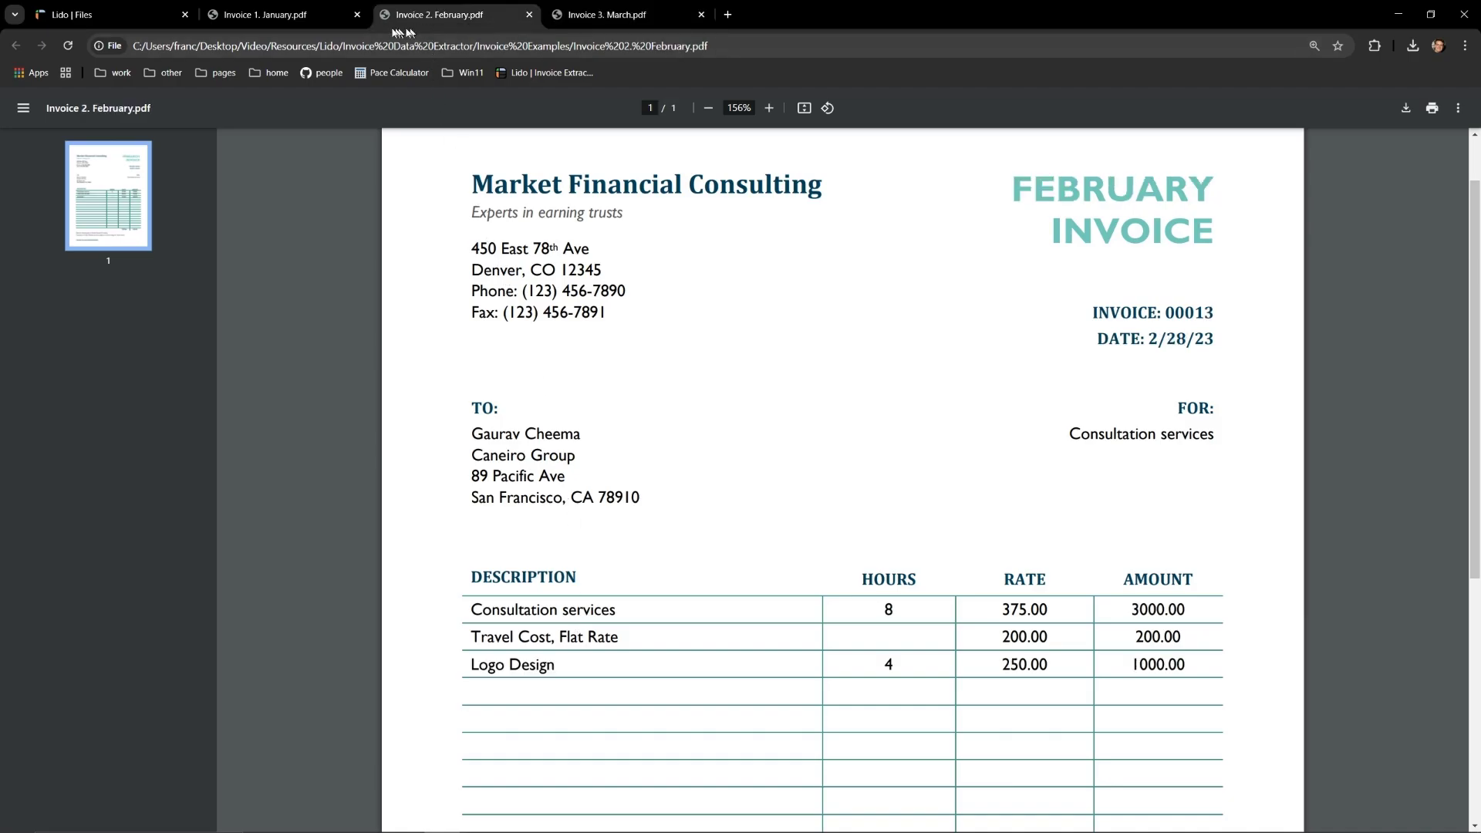
click(274, 28)
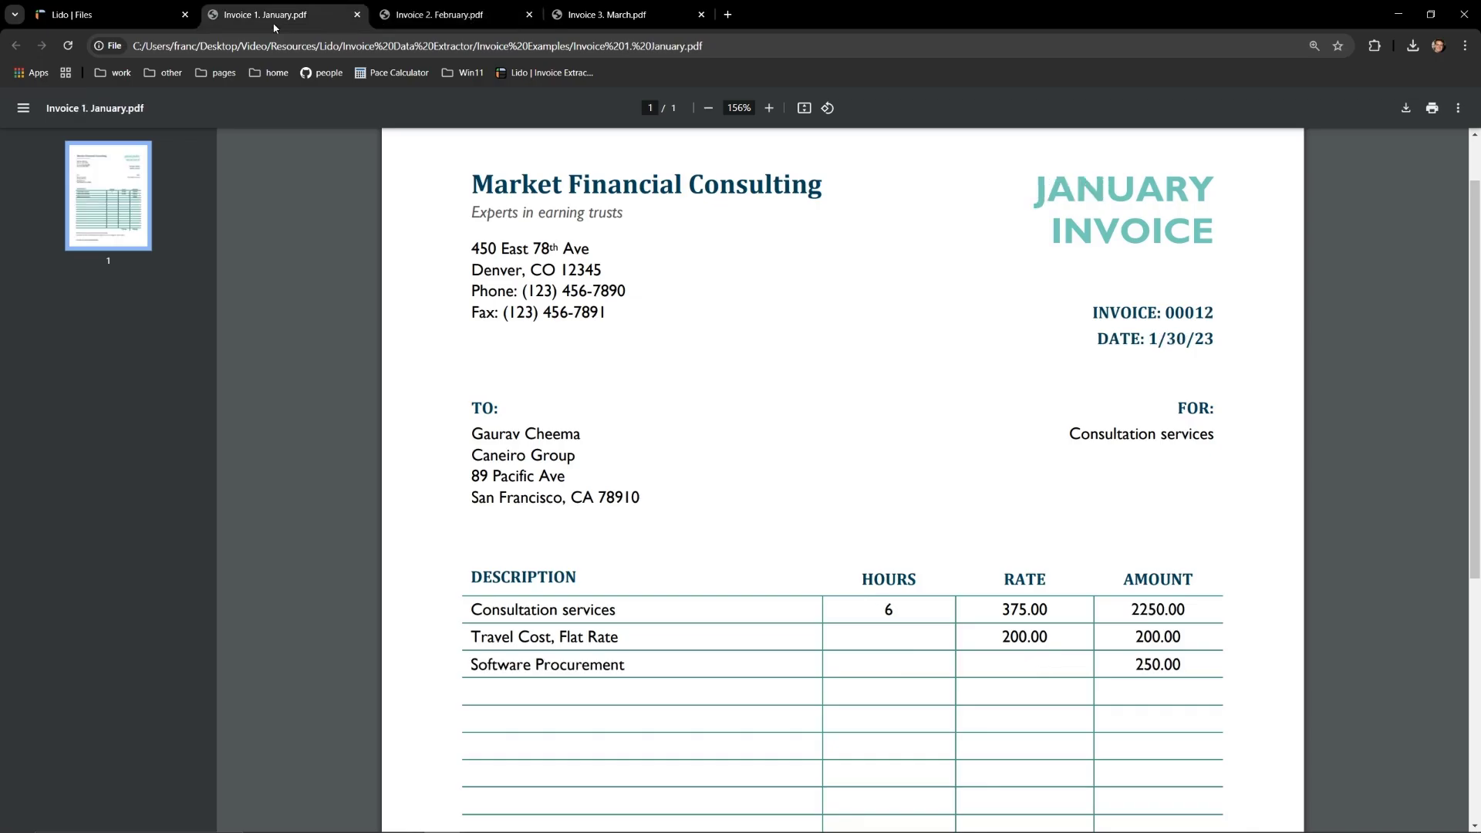
click(407, 25)
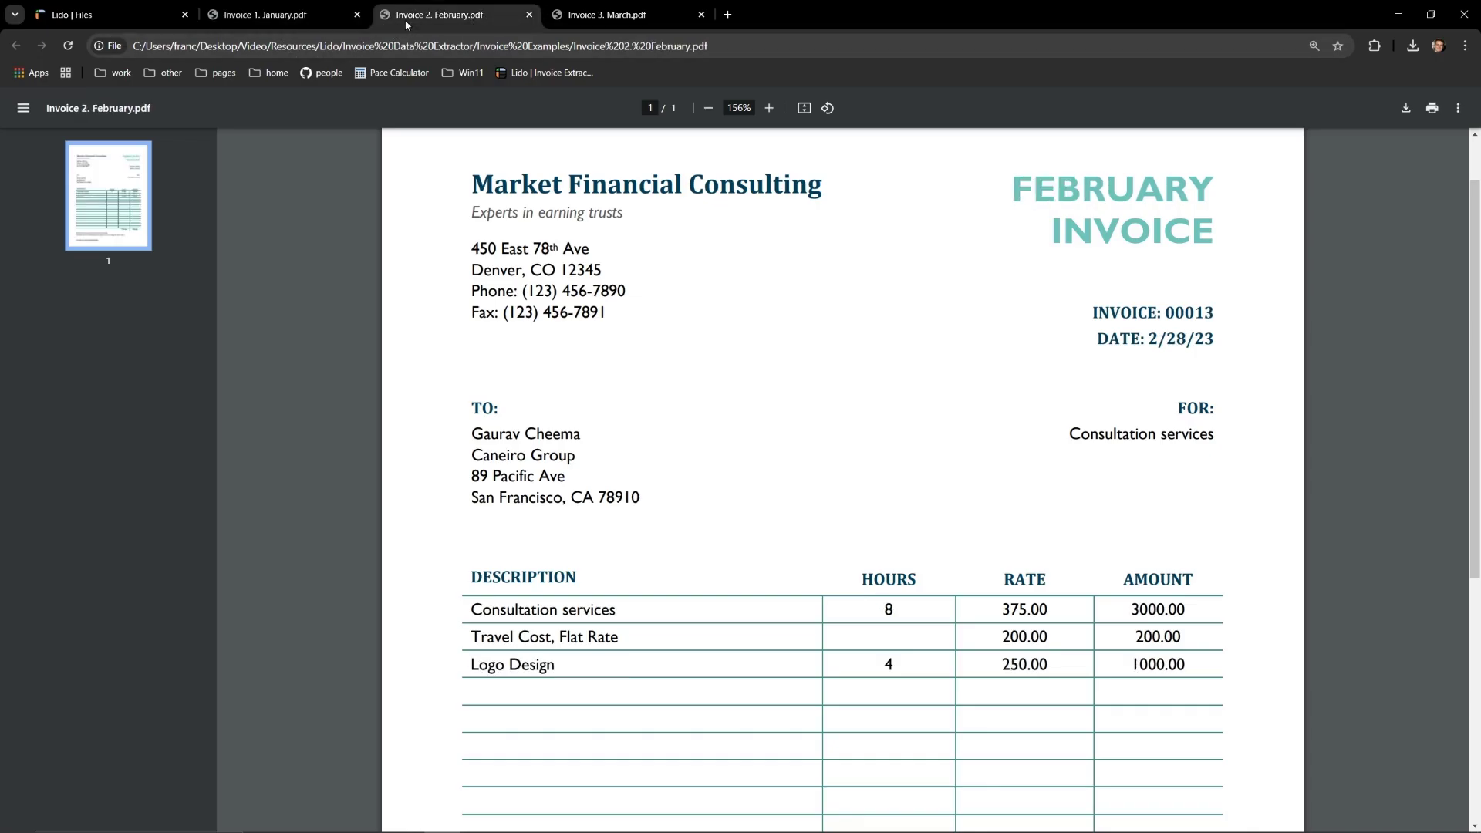
click(627, 17)
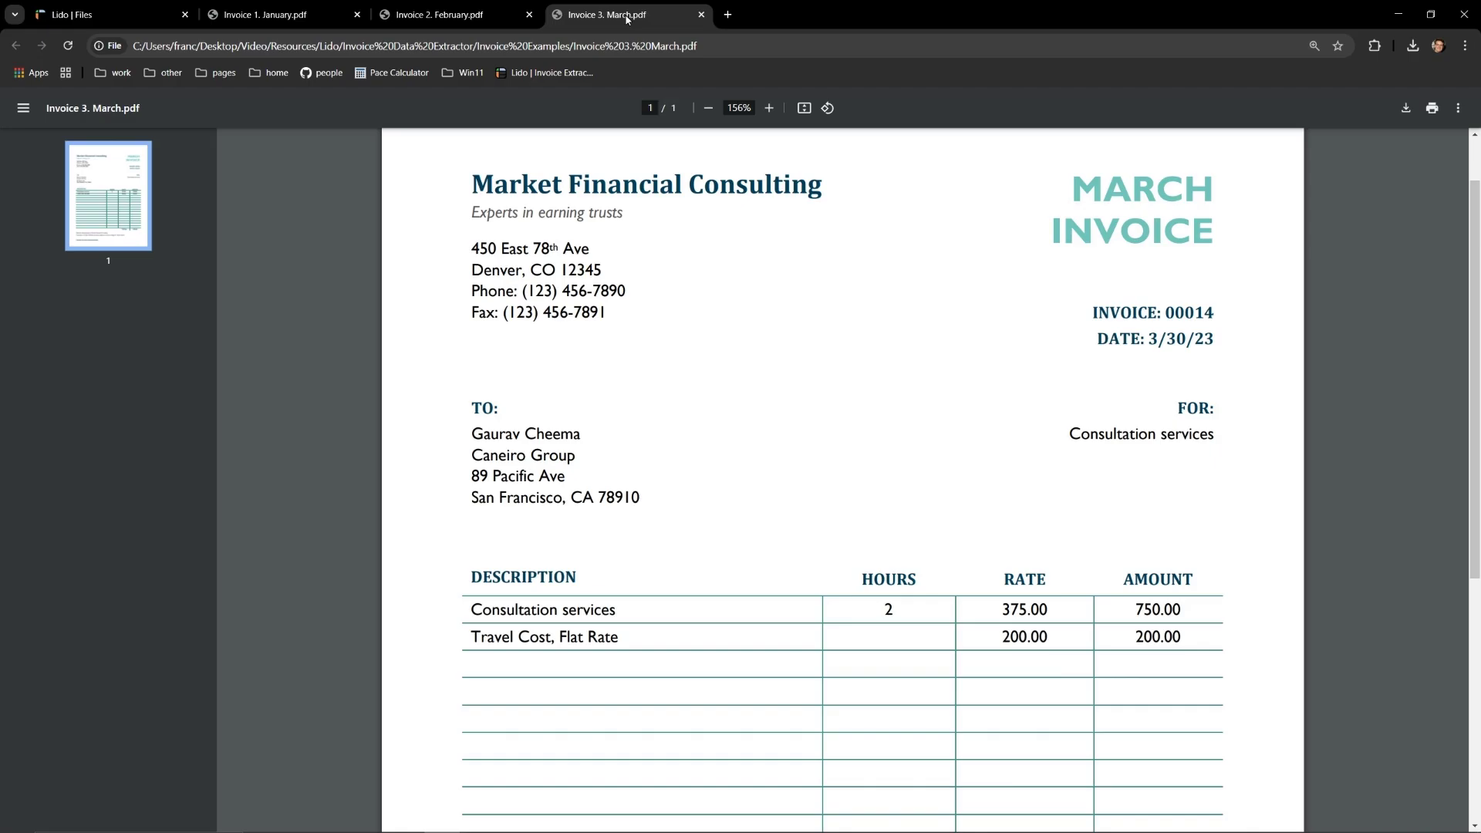
Step: Open the Invoice Extraction spreadsheet from the Lido files list and show the PDF tools
click(121, 25)
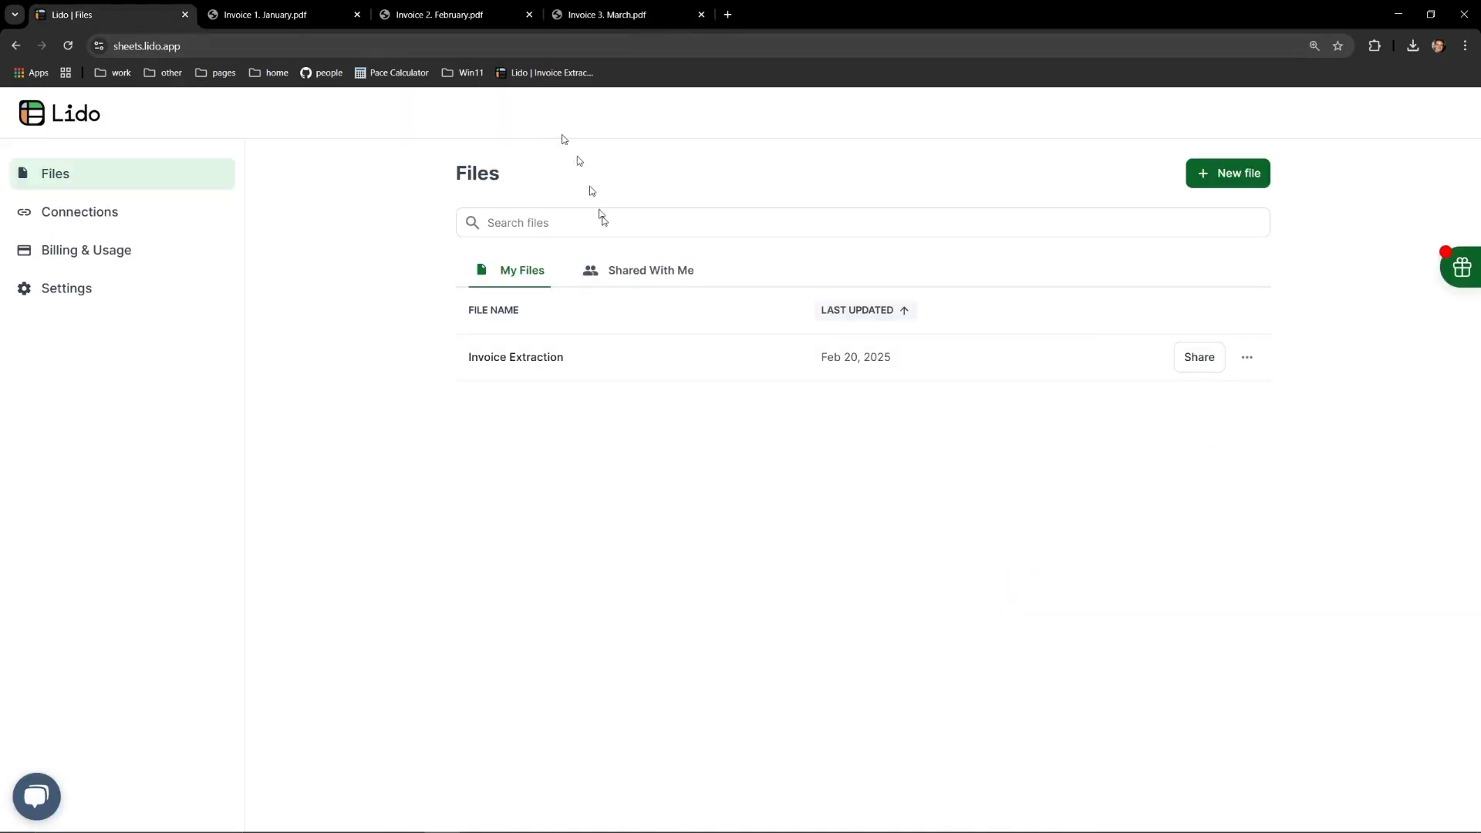
click(515, 359)
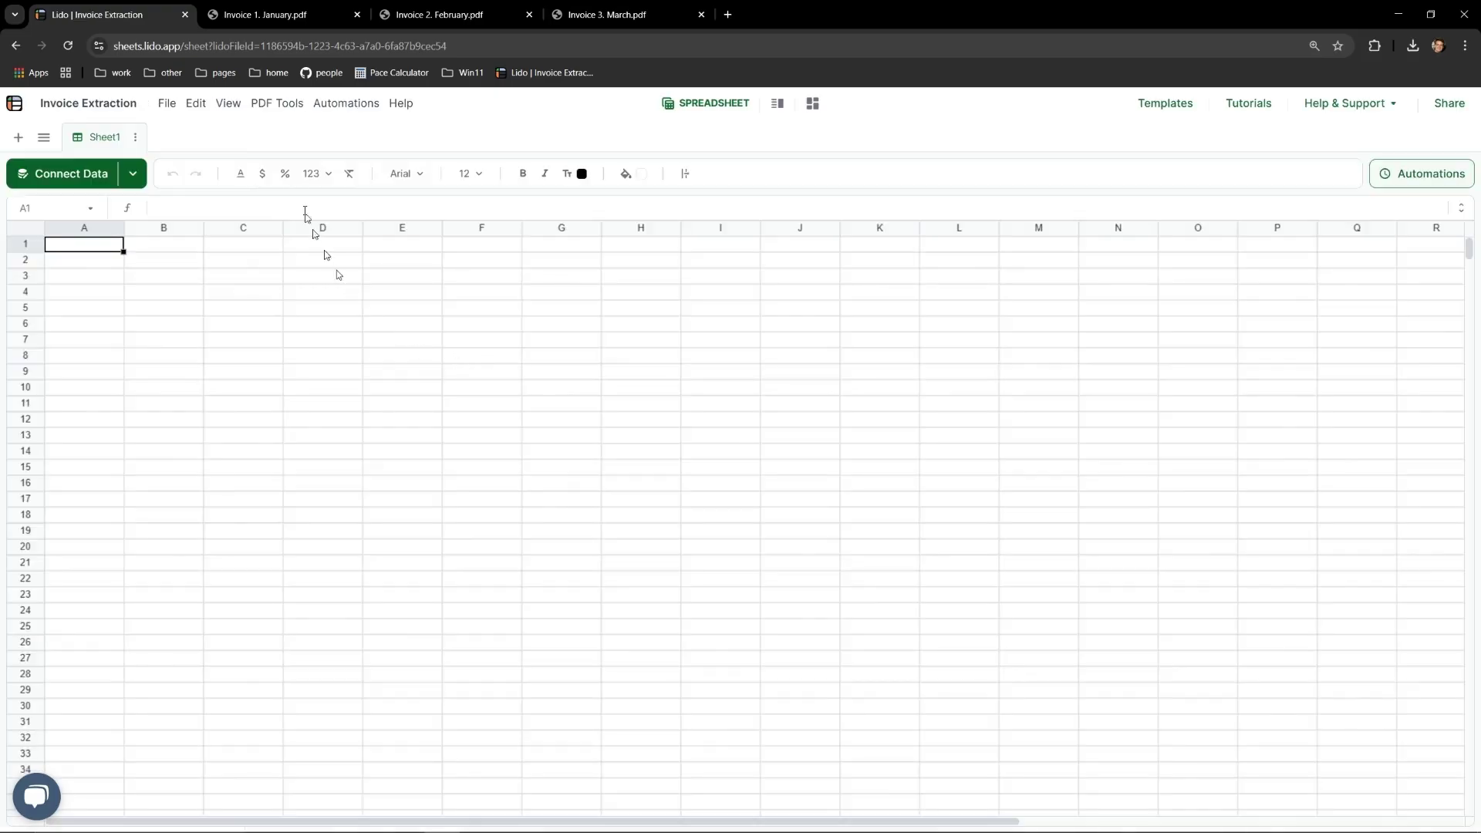
click(276, 105)
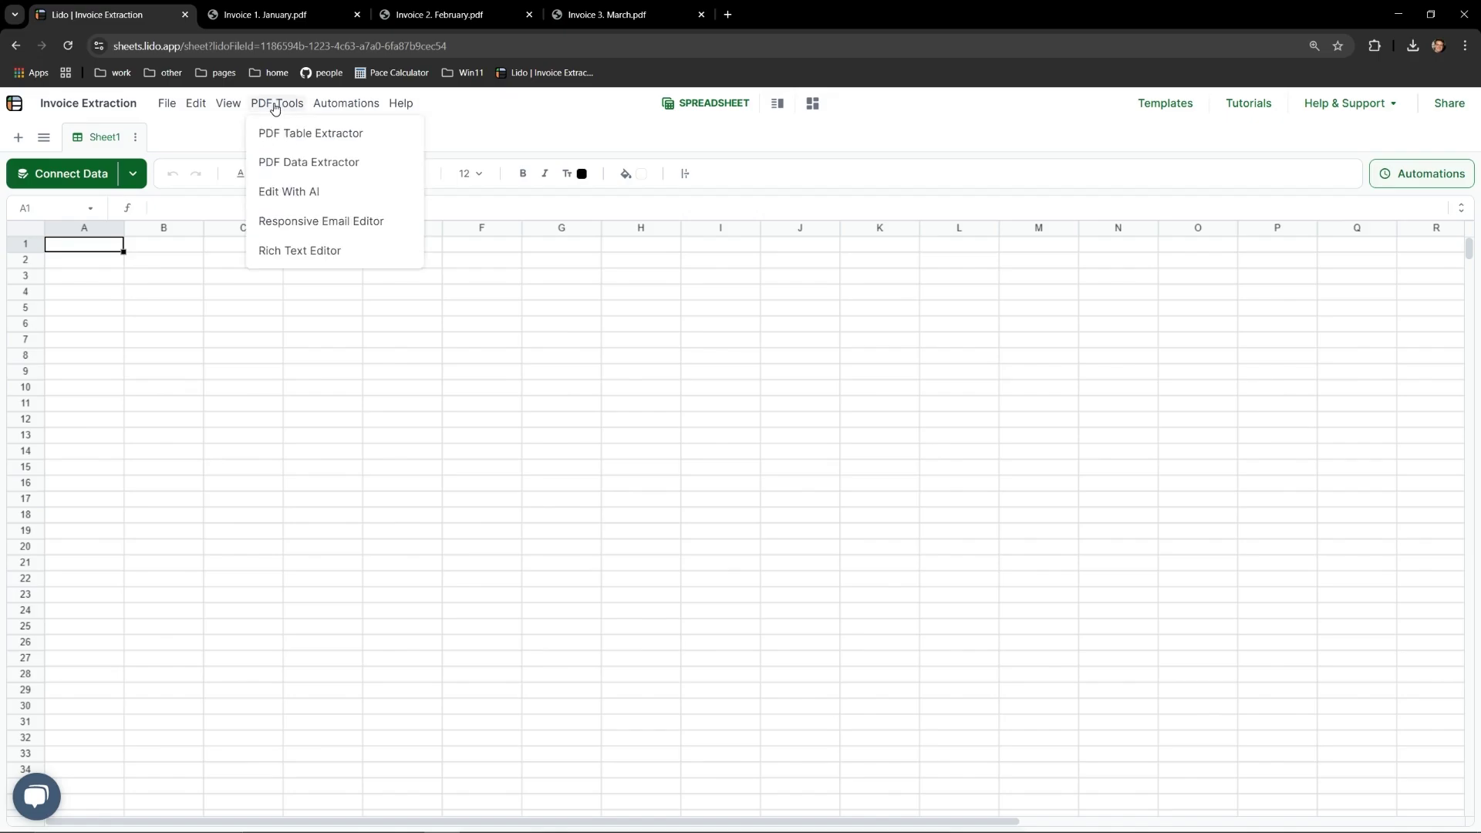
Step: Start the PDF Data Extractor and upload Invoice 1. January.pdf from File Explorer
click(311, 162)
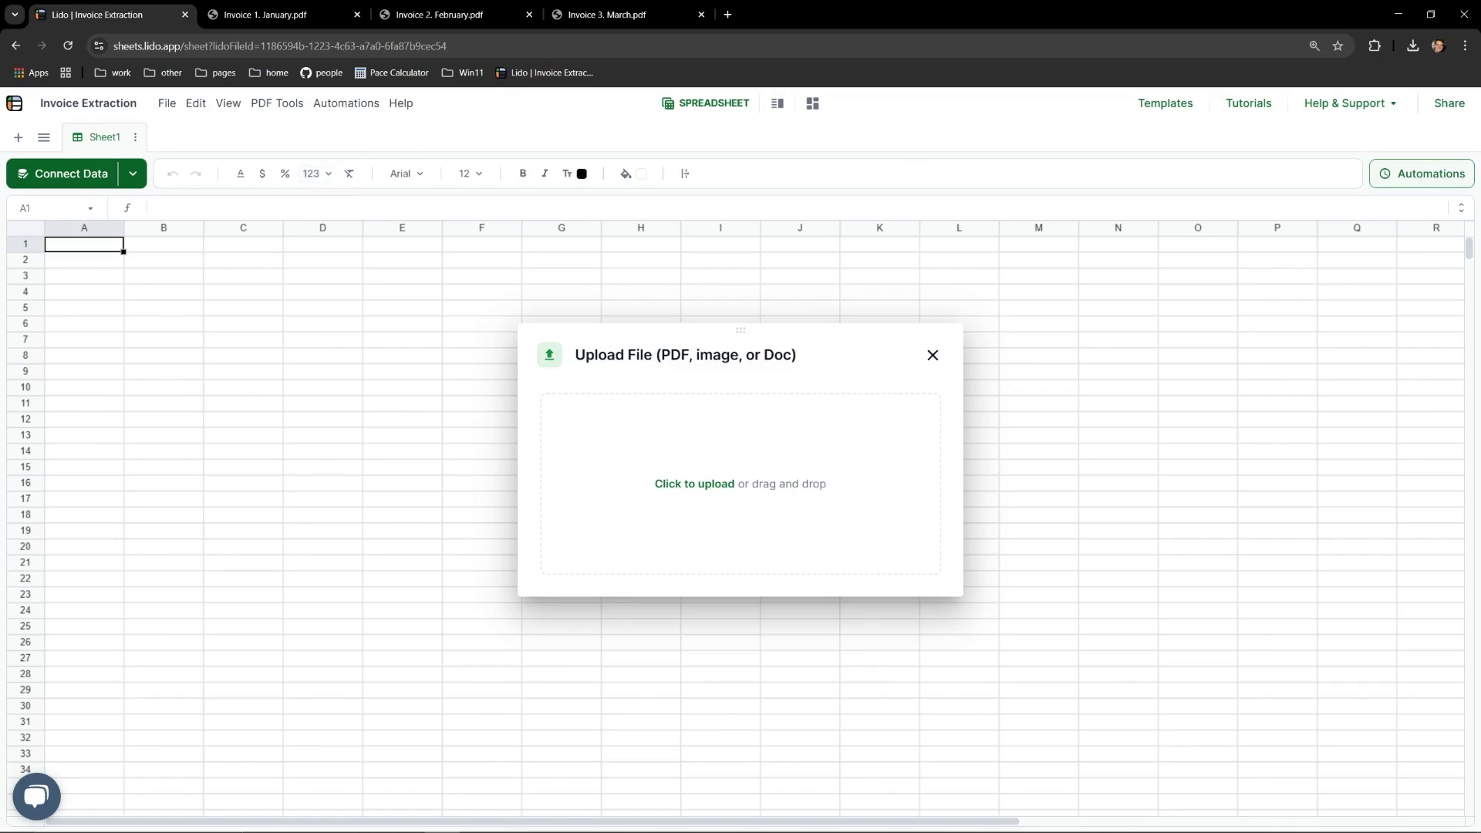
key(alt+Tab)
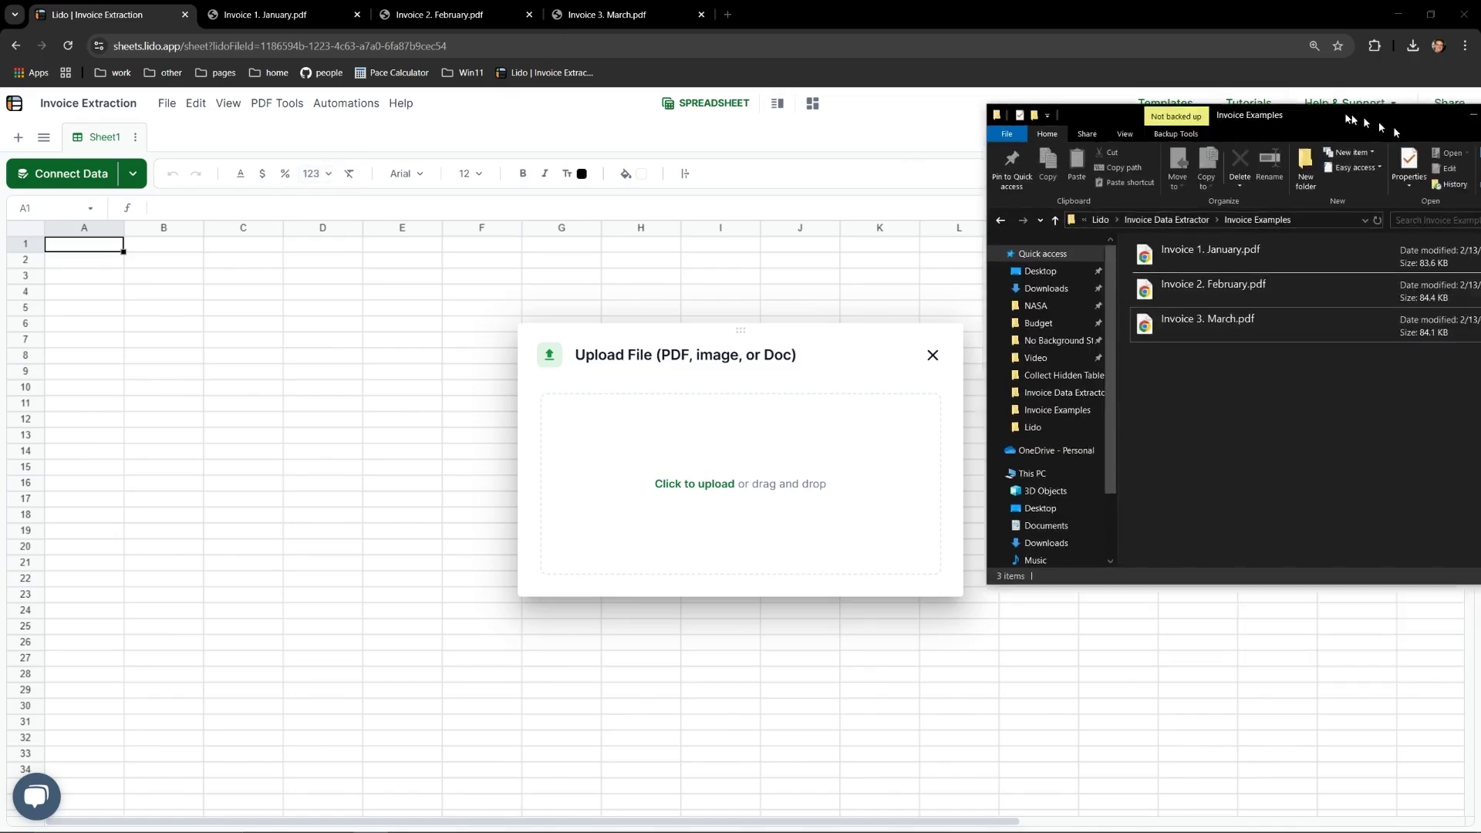
drag(1349, 118, 1238, 49)
click(1139, 182)
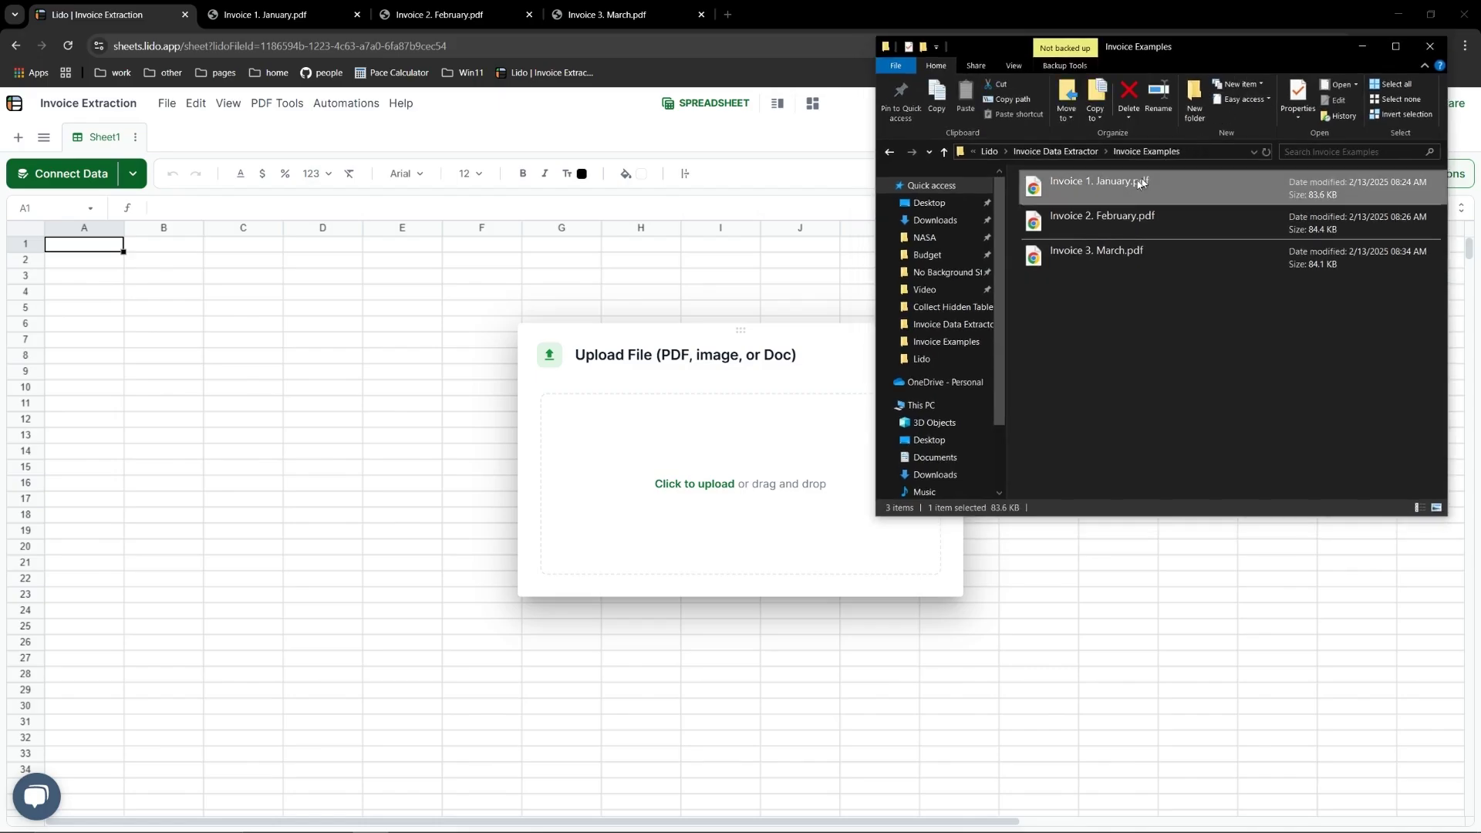
drag(1140, 183, 747, 495)
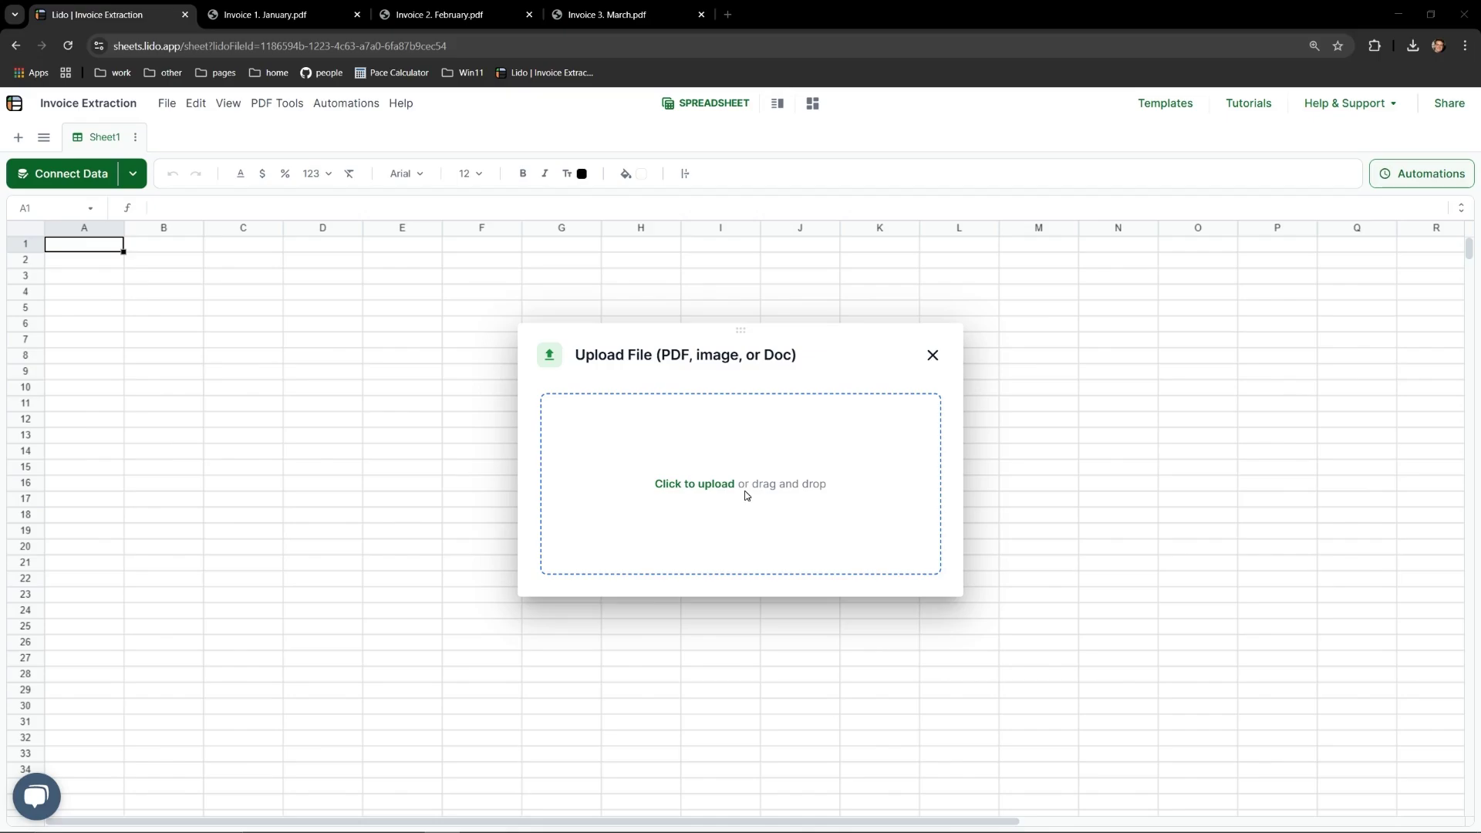
drag(747, 495, 747, 494)
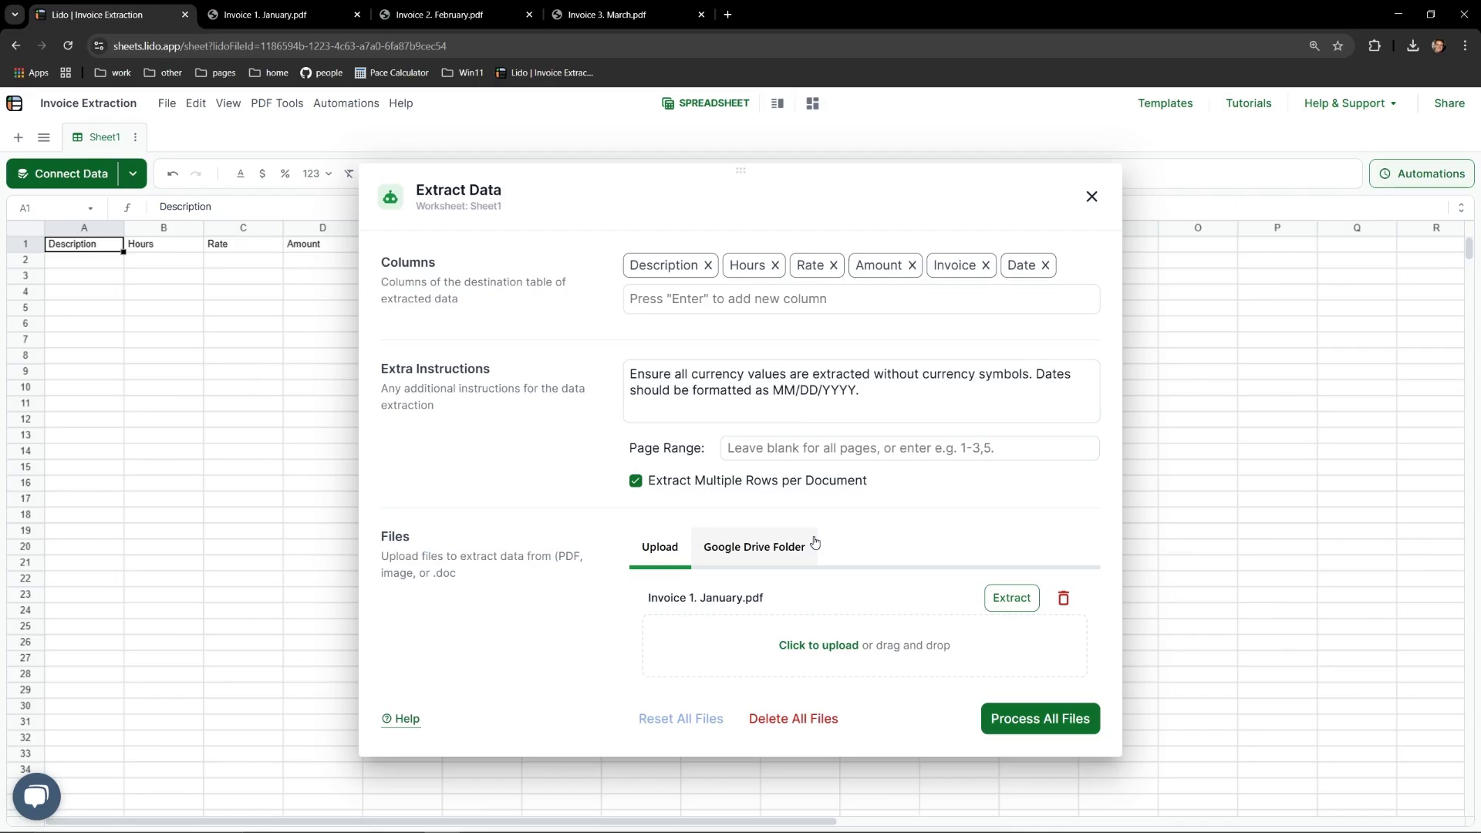
Step: Enable multiple rows per document and queue the February and March invoice PDFs
click(428, 296)
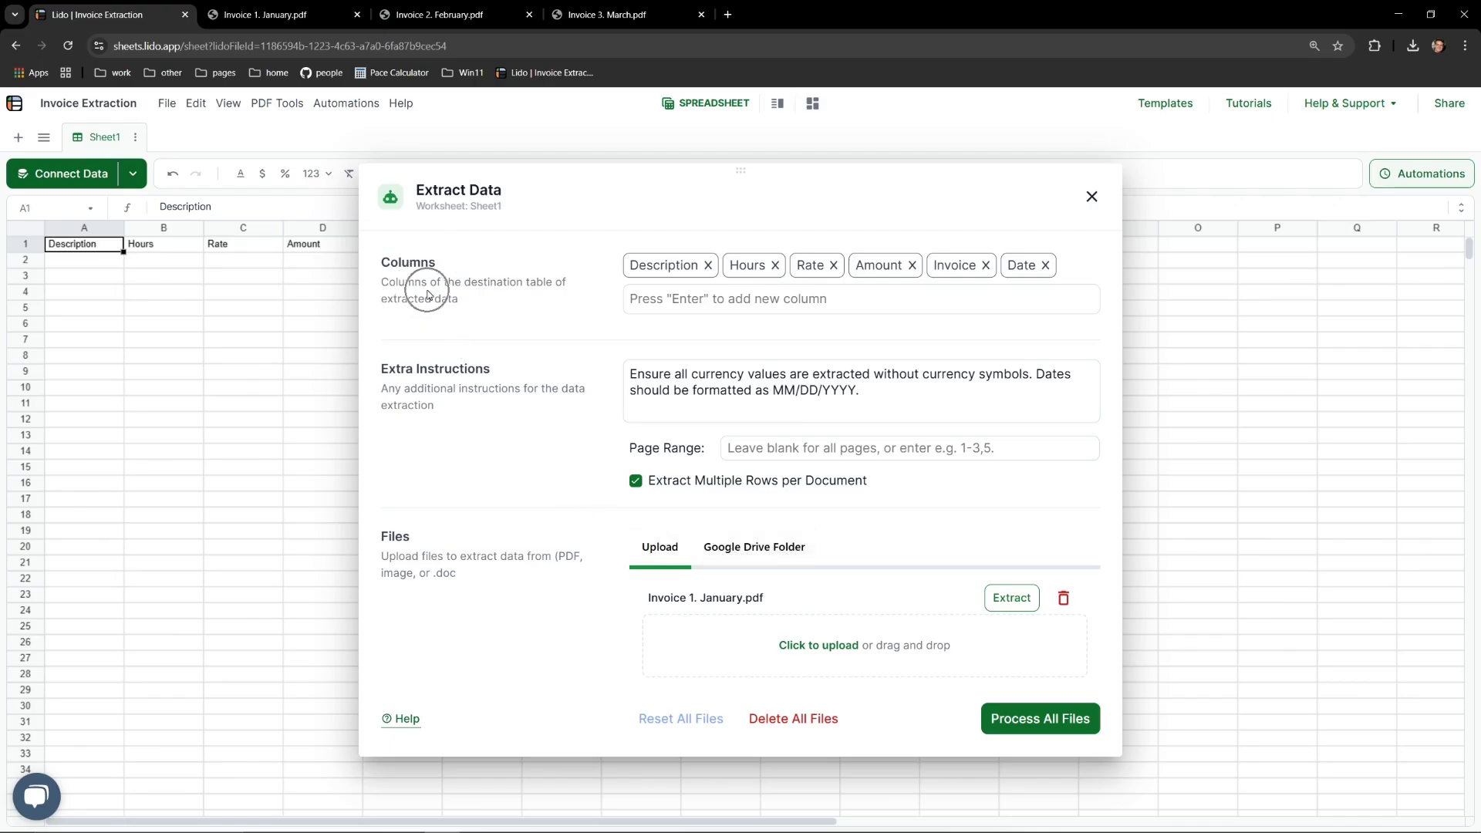
click(434, 568)
key(alt+Tab)
drag(1284, 282, 860, 652)
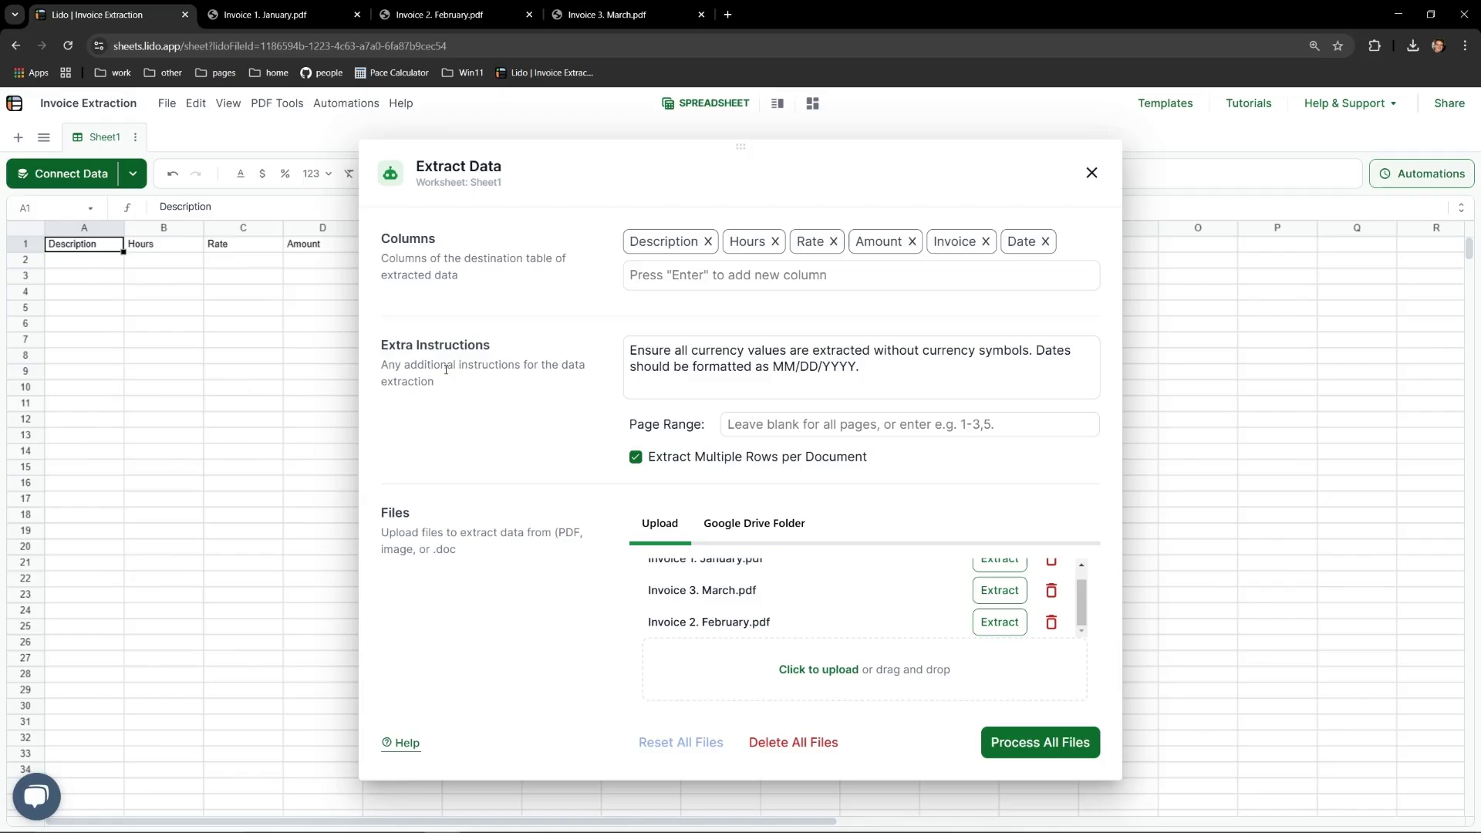
click(414, 253)
Step: Check the January invoice's date and its consultation, travel and software line items
click(298, 13)
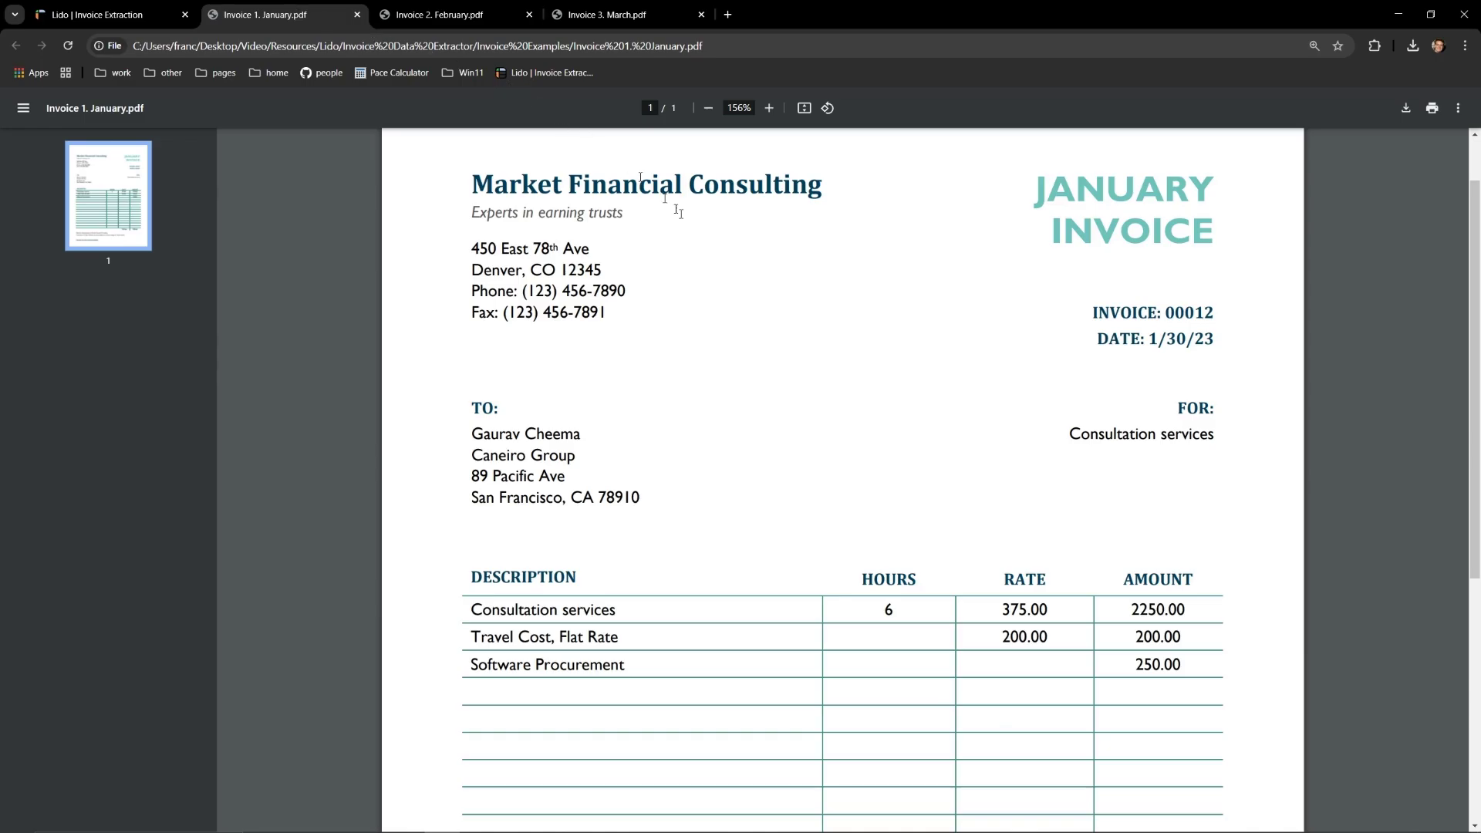
click(618, 596)
click(1149, 326)
Step: Process all three invoices and move the panel aside to reveal the eight extracted rows
click(89, 18)
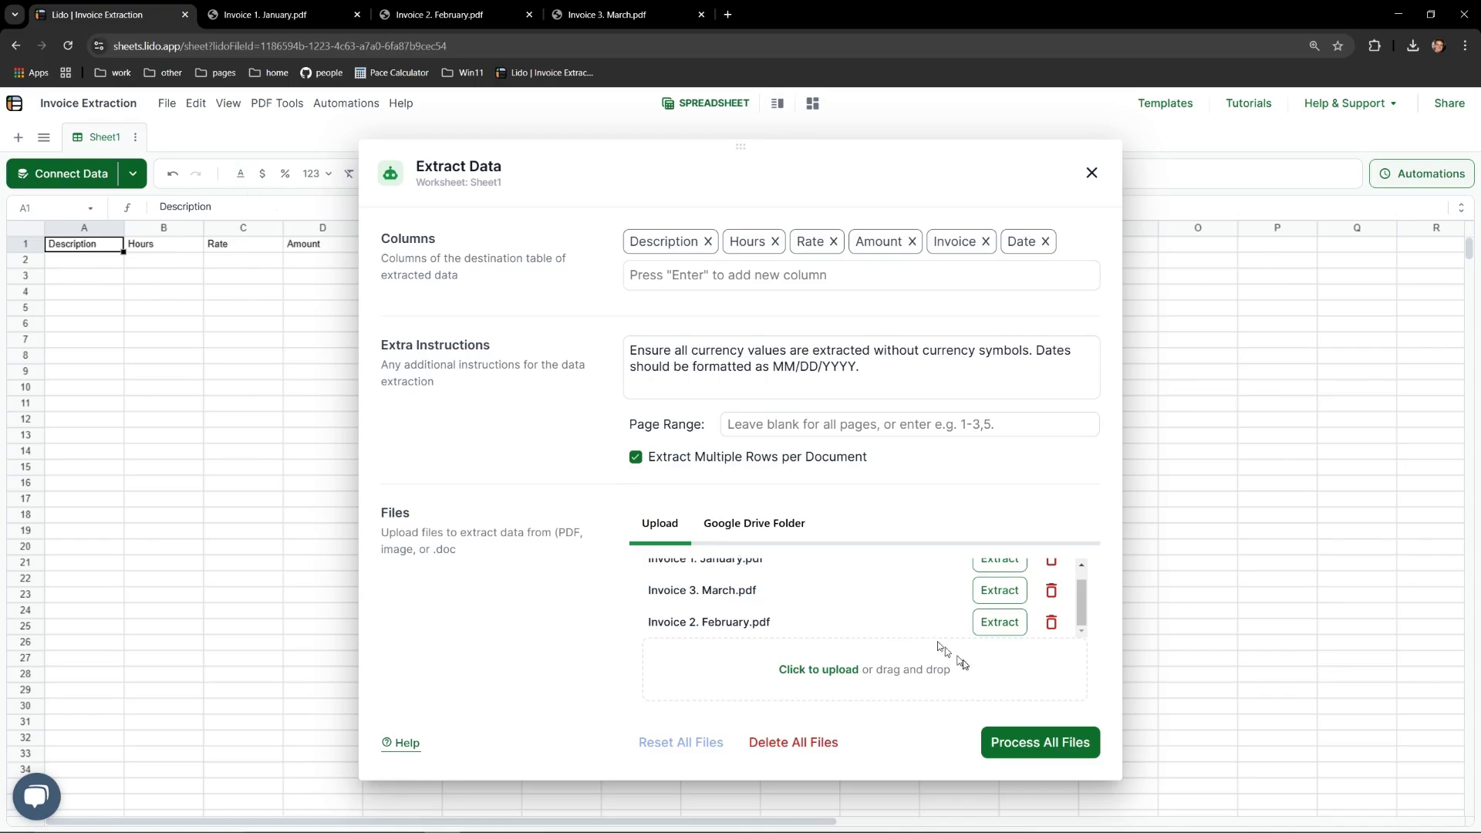
click(1014, 739)
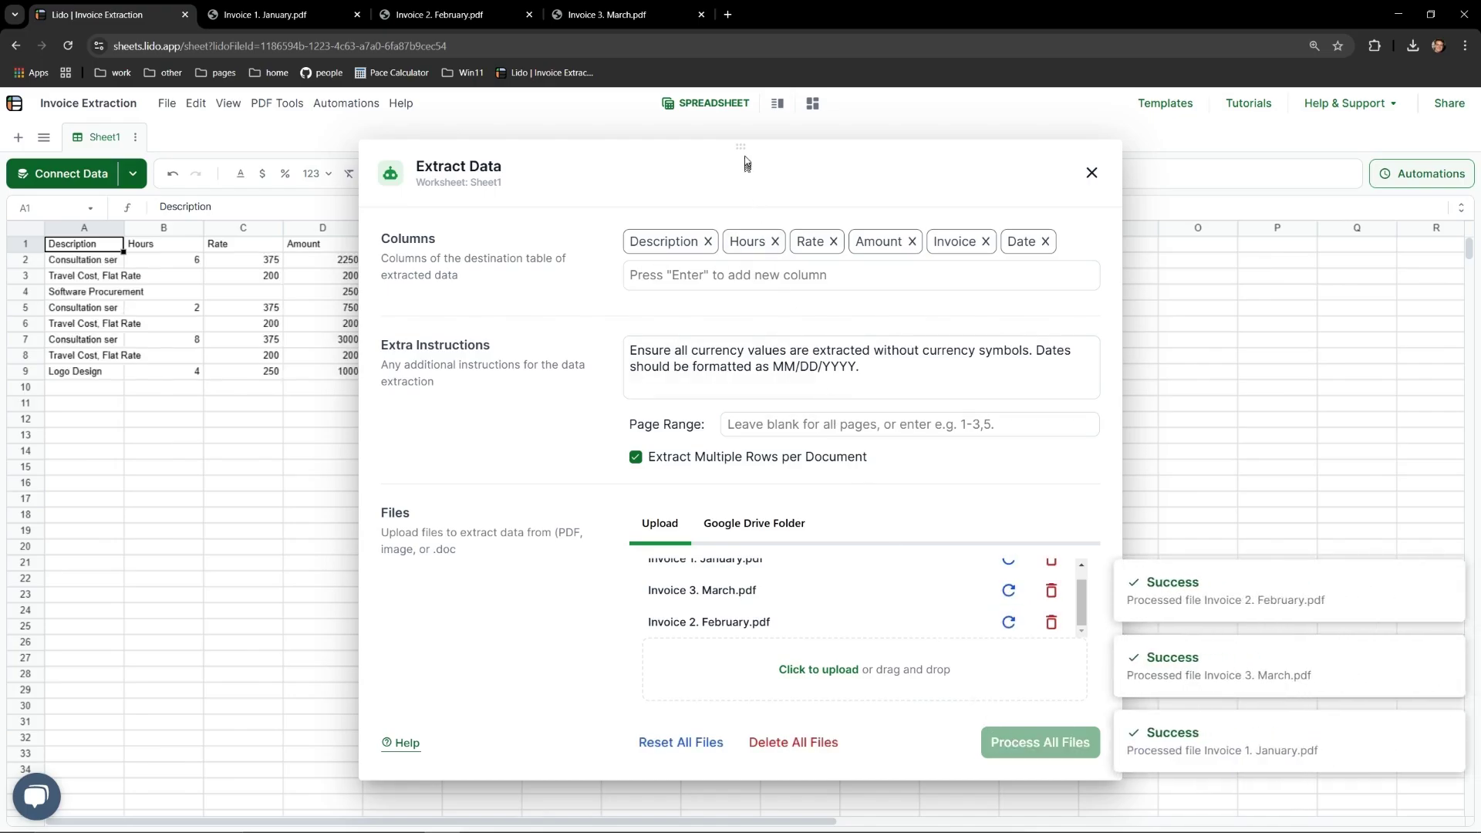
drag(743, 147, 1047, 143)
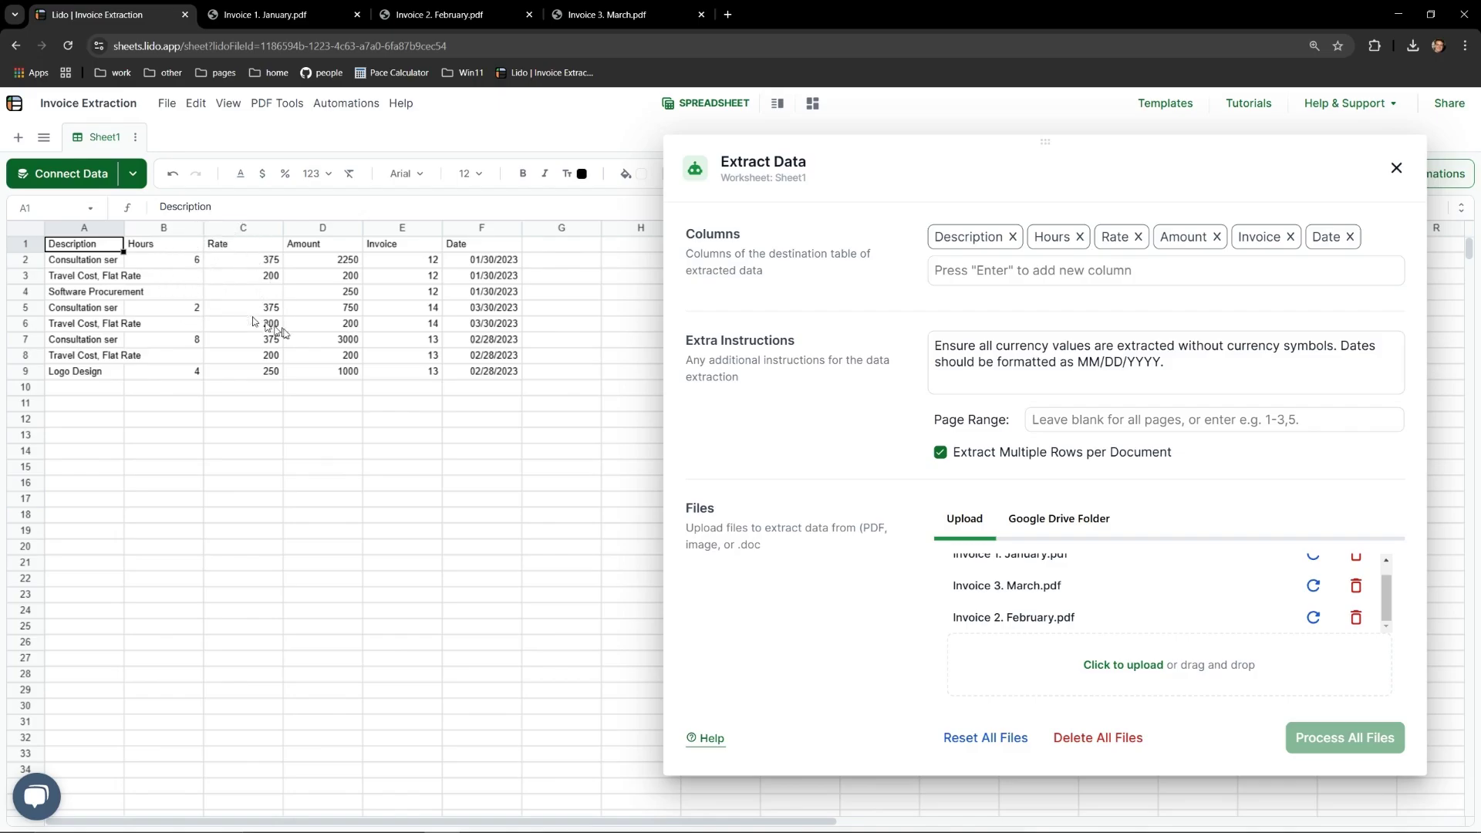
click(436, 265)
Step: Delete the extracted rows 2–9 and bring the extraction panel back to centre
drag(36, 260, 45, 374)
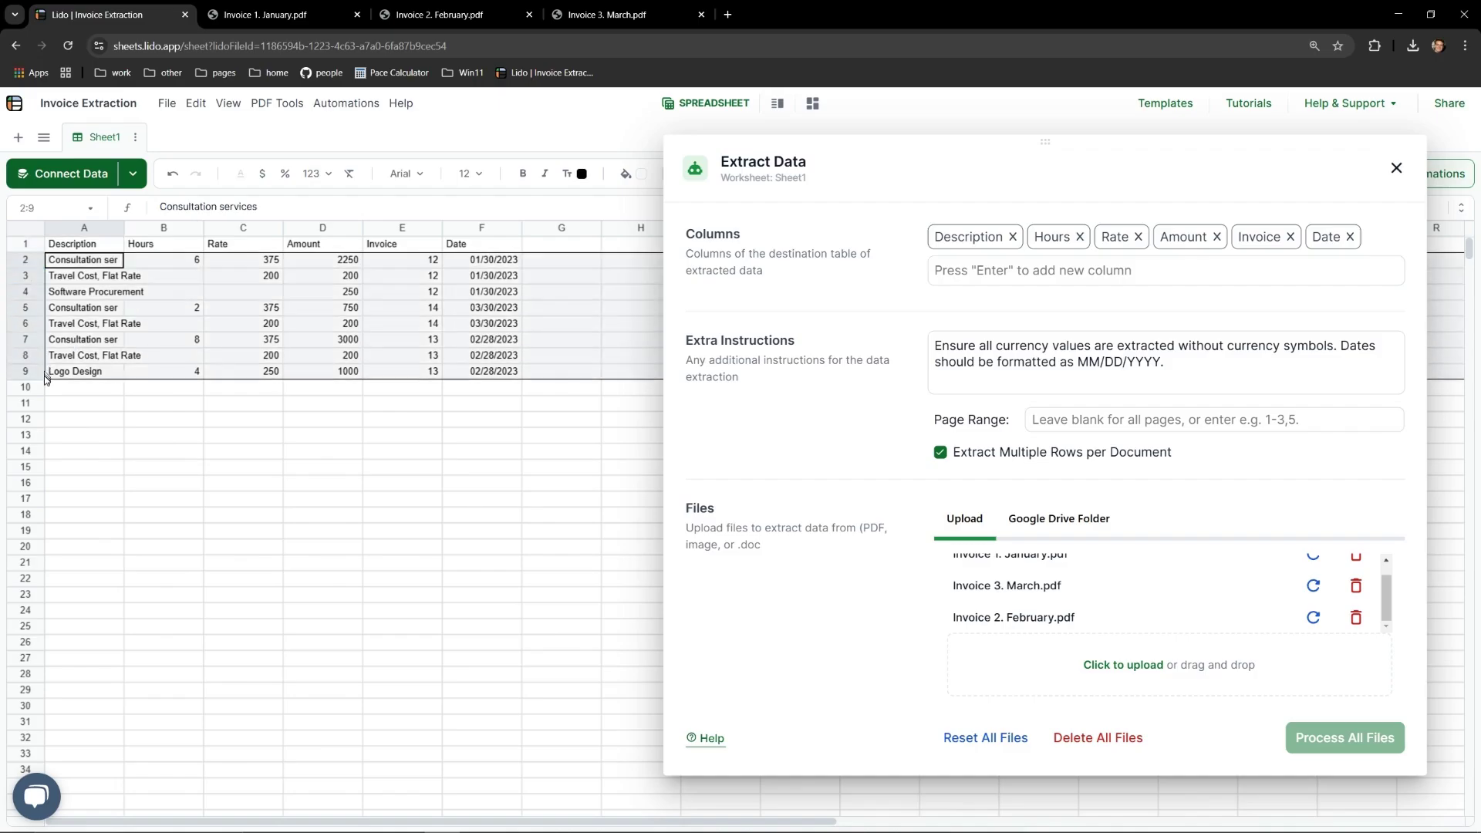
right_click(98, 365)
click(154, 596)
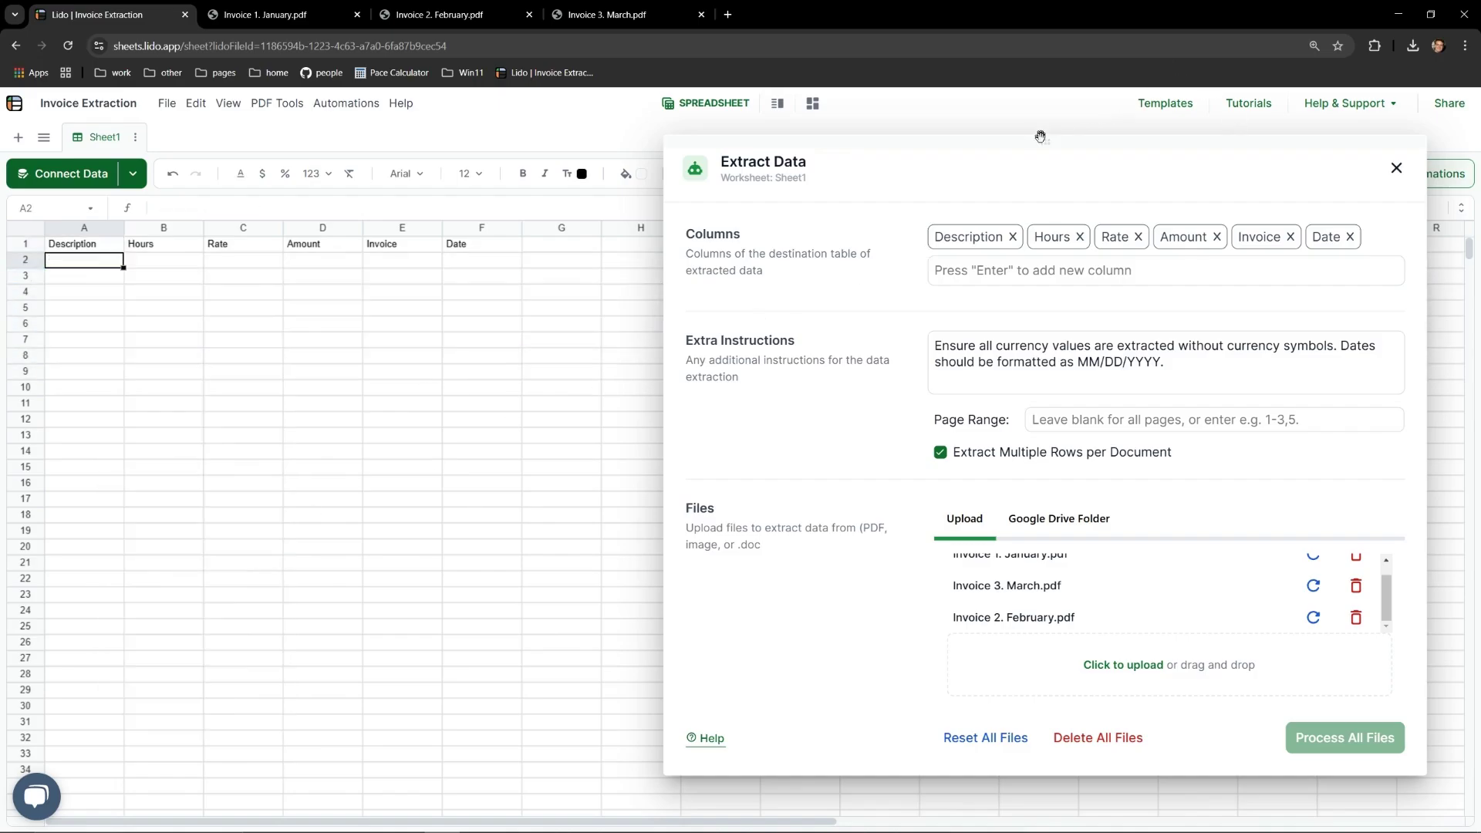
drag(1043, 139, 735, 146)
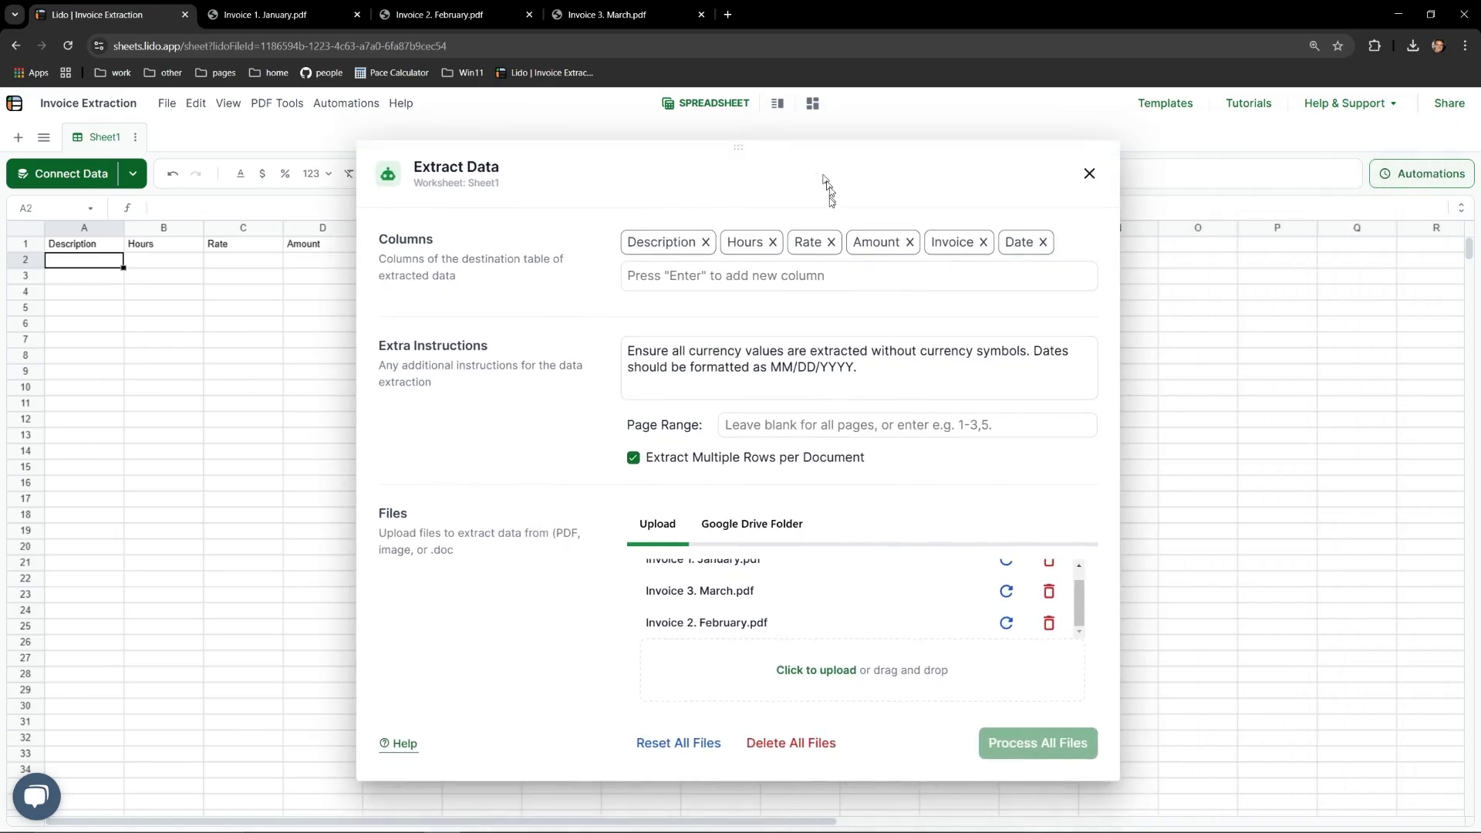
Step: Add Month and Vendor Name as extraction columns
click(803, 281)
text(Month)
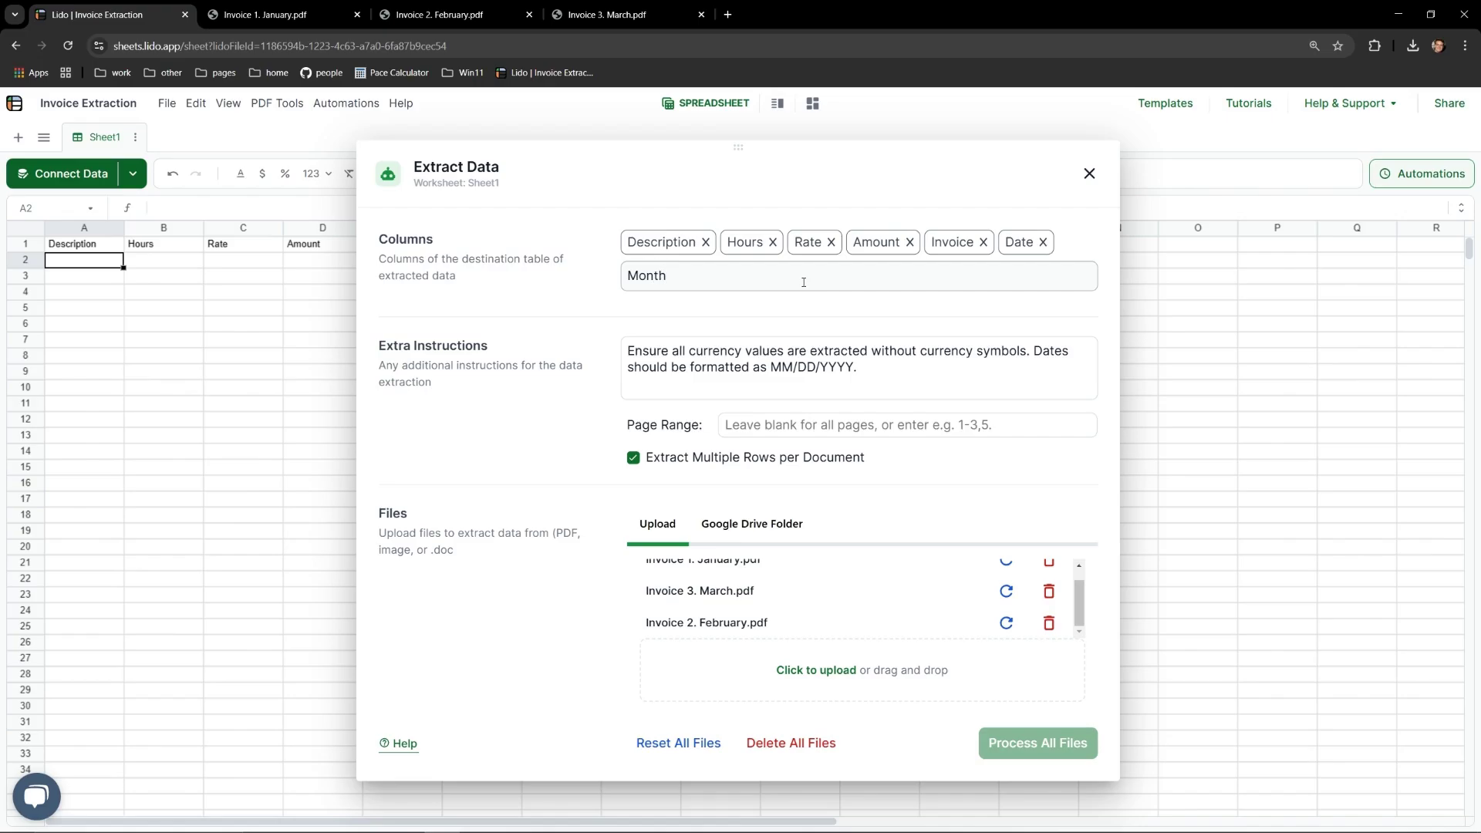
key(Return)
text(V)
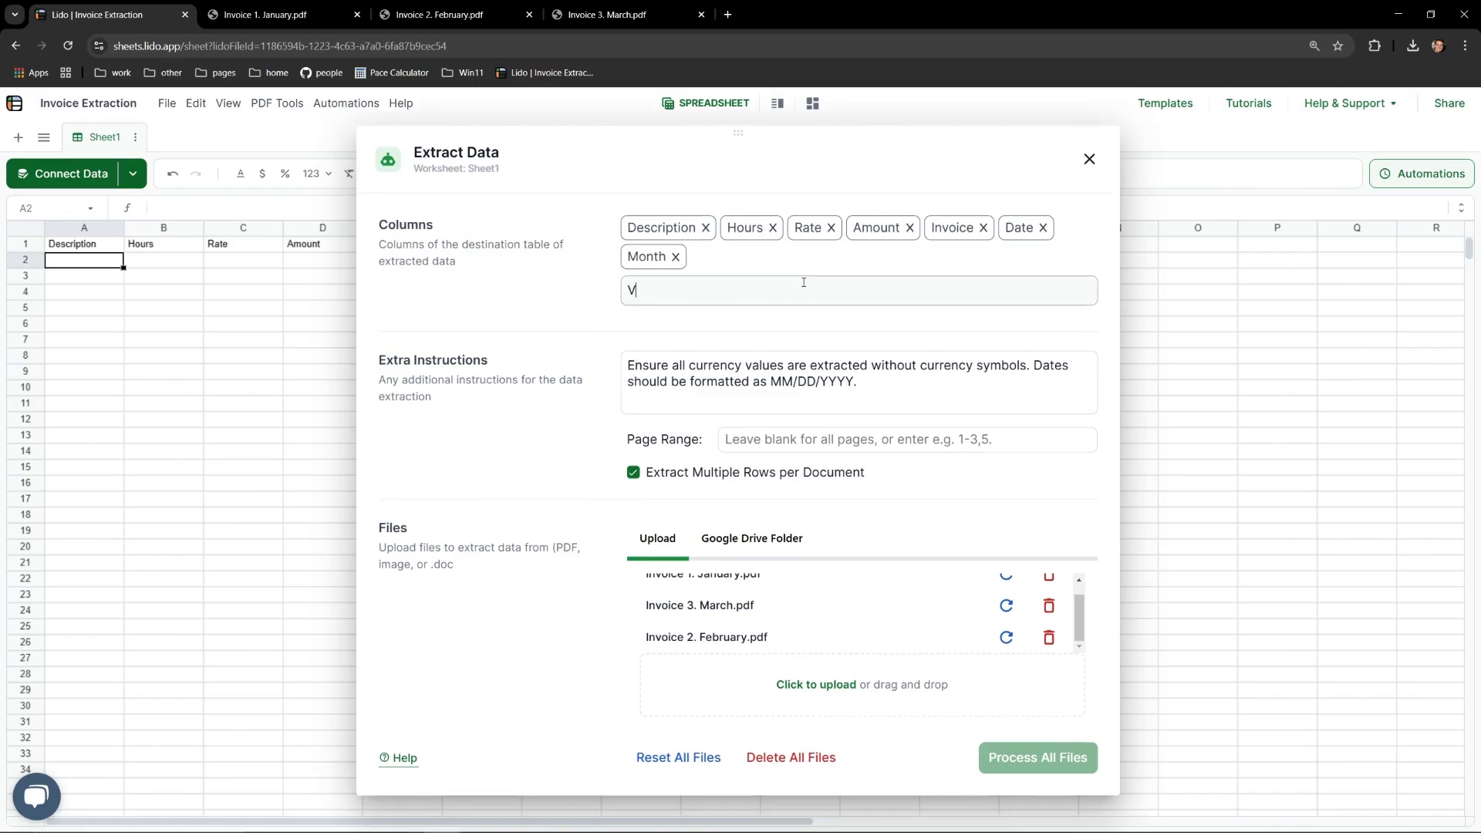
text(endor Name)
key(Return)
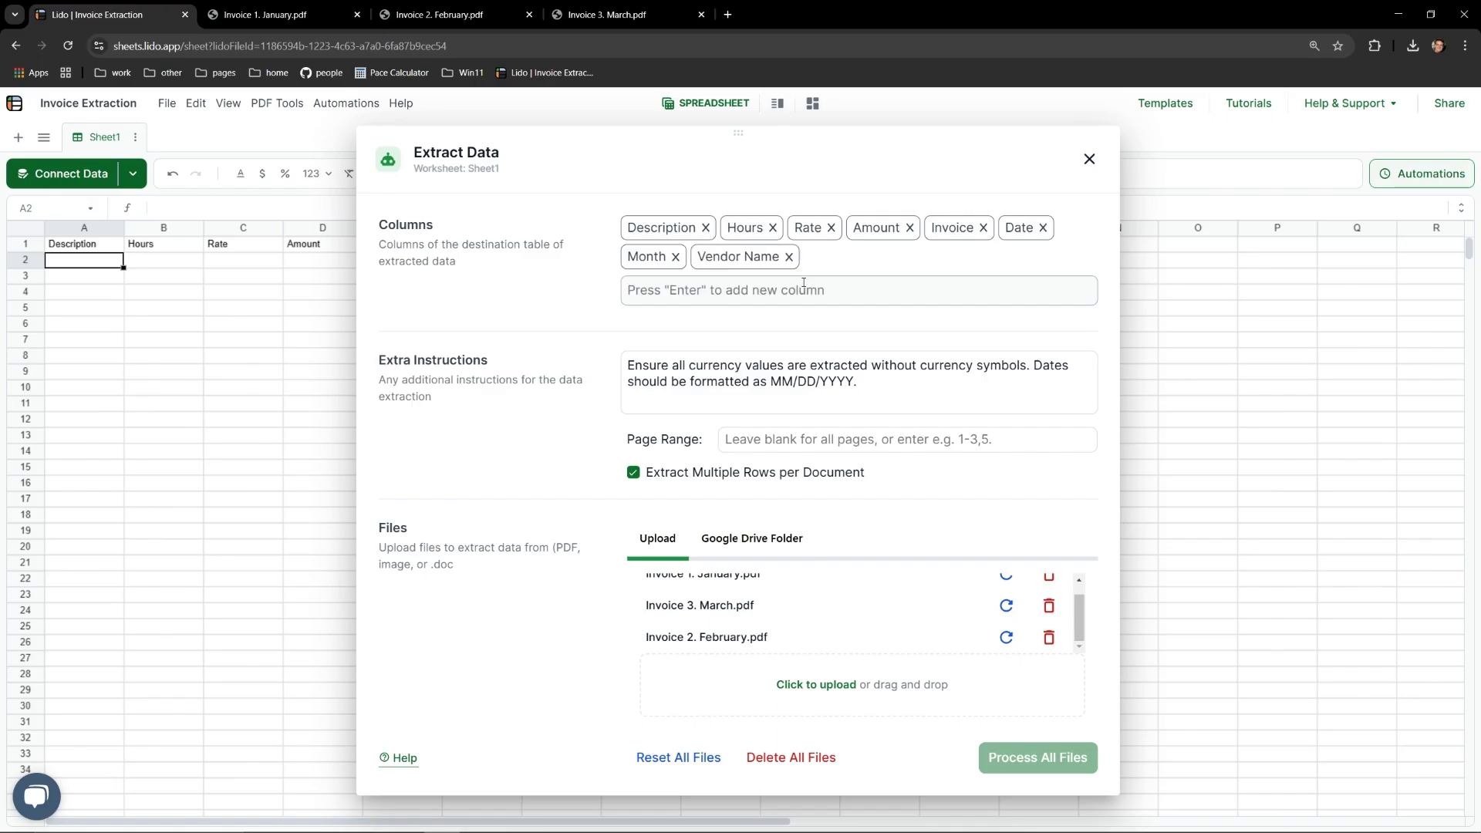
Step: Reset the March and February invoices, re-extract all files, then view the January invoice PDF
click(1010, 604)
click(1006, 637)
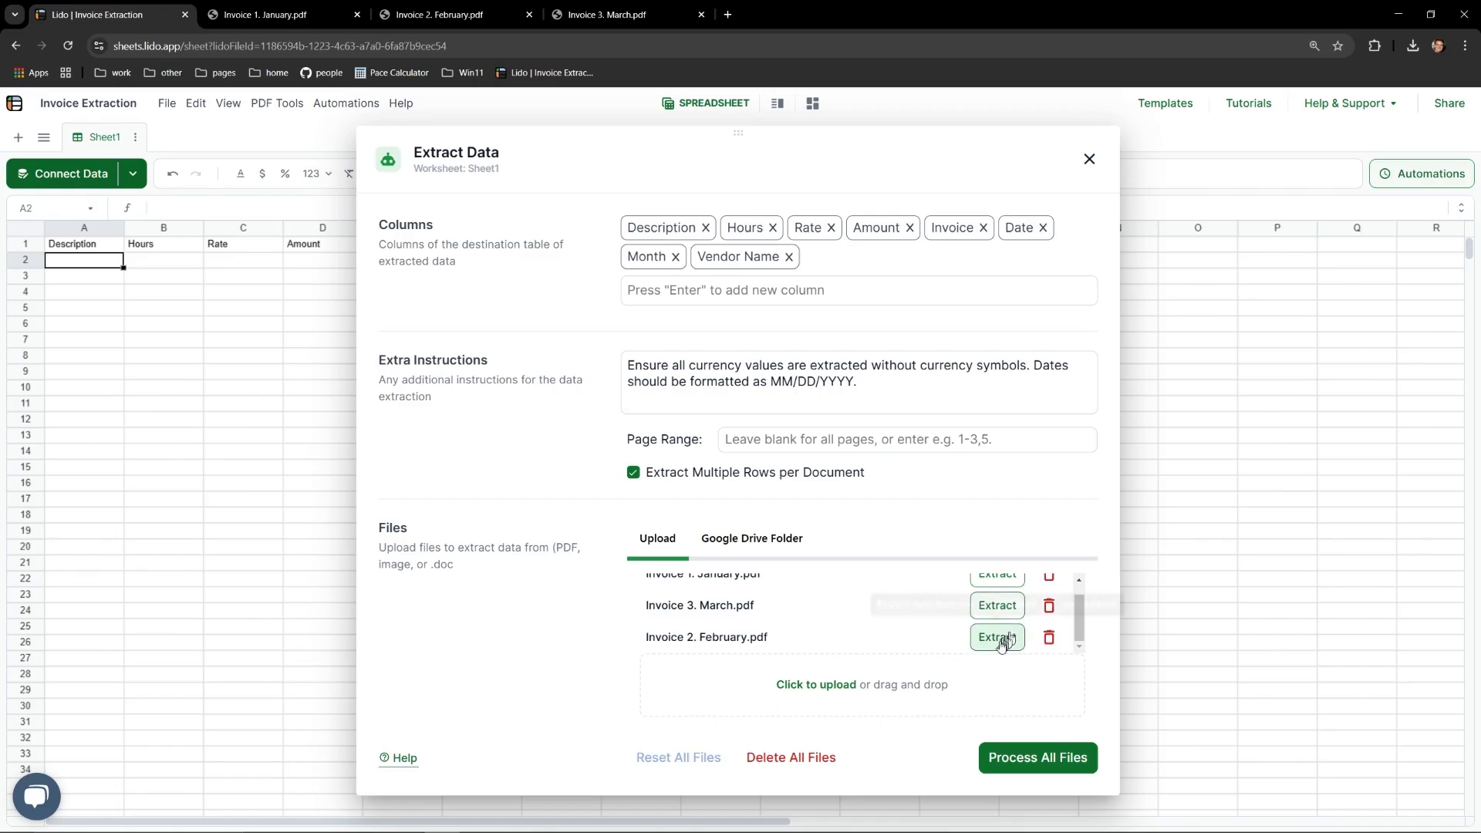
click(1026, 762)
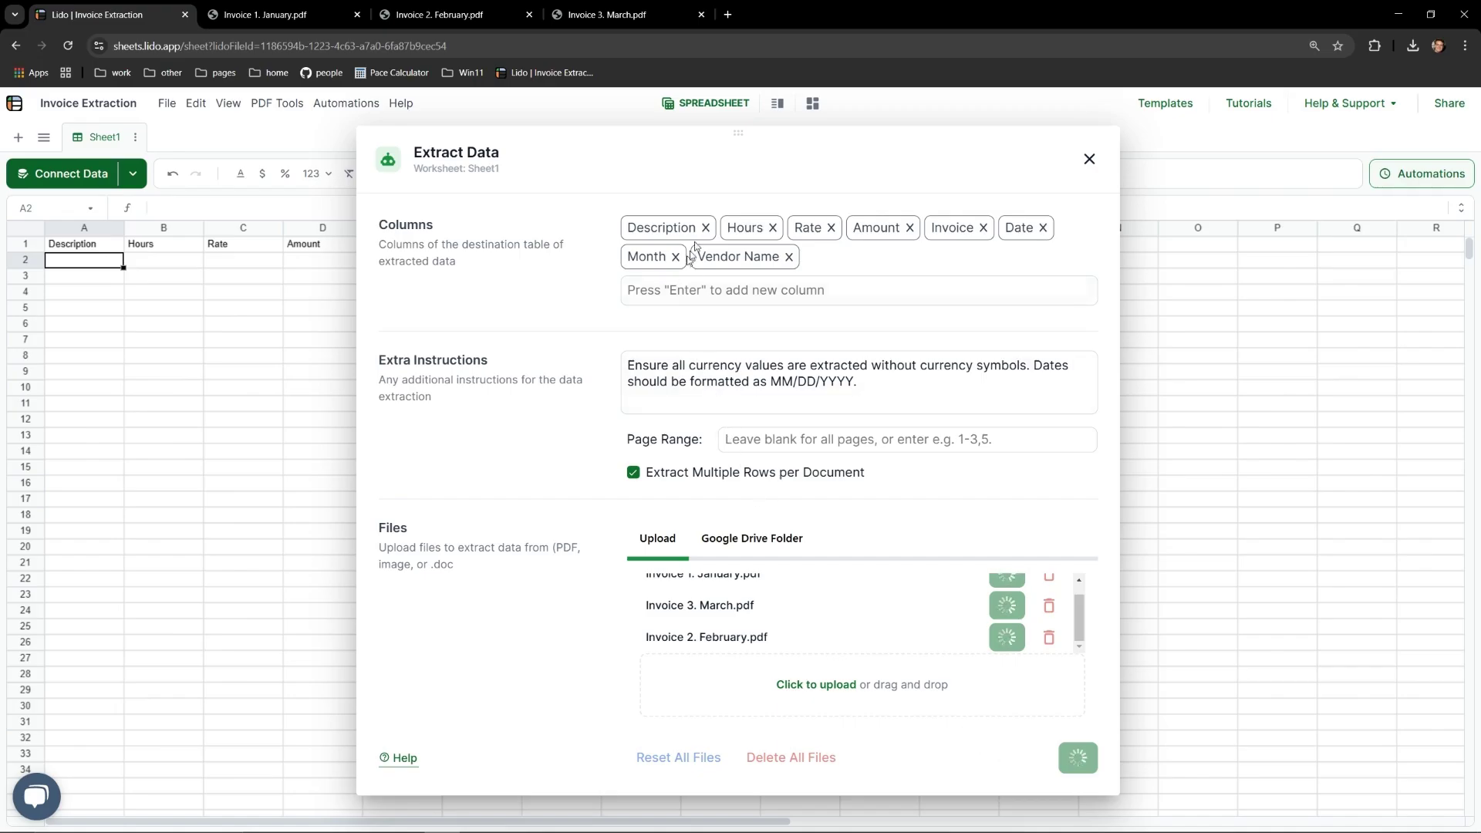
drag(739, 134, 1078, 161)
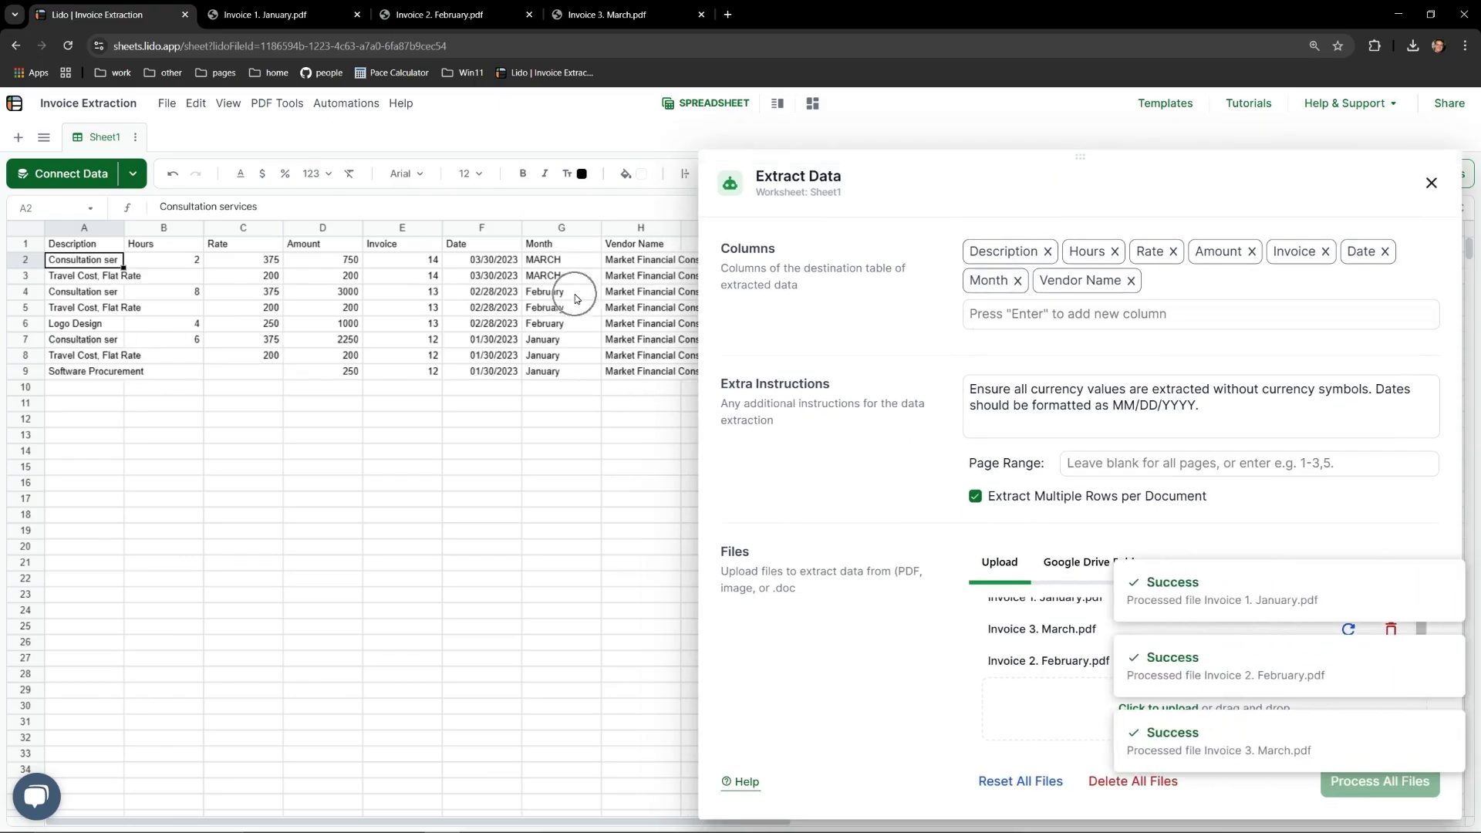
click(278, 14)
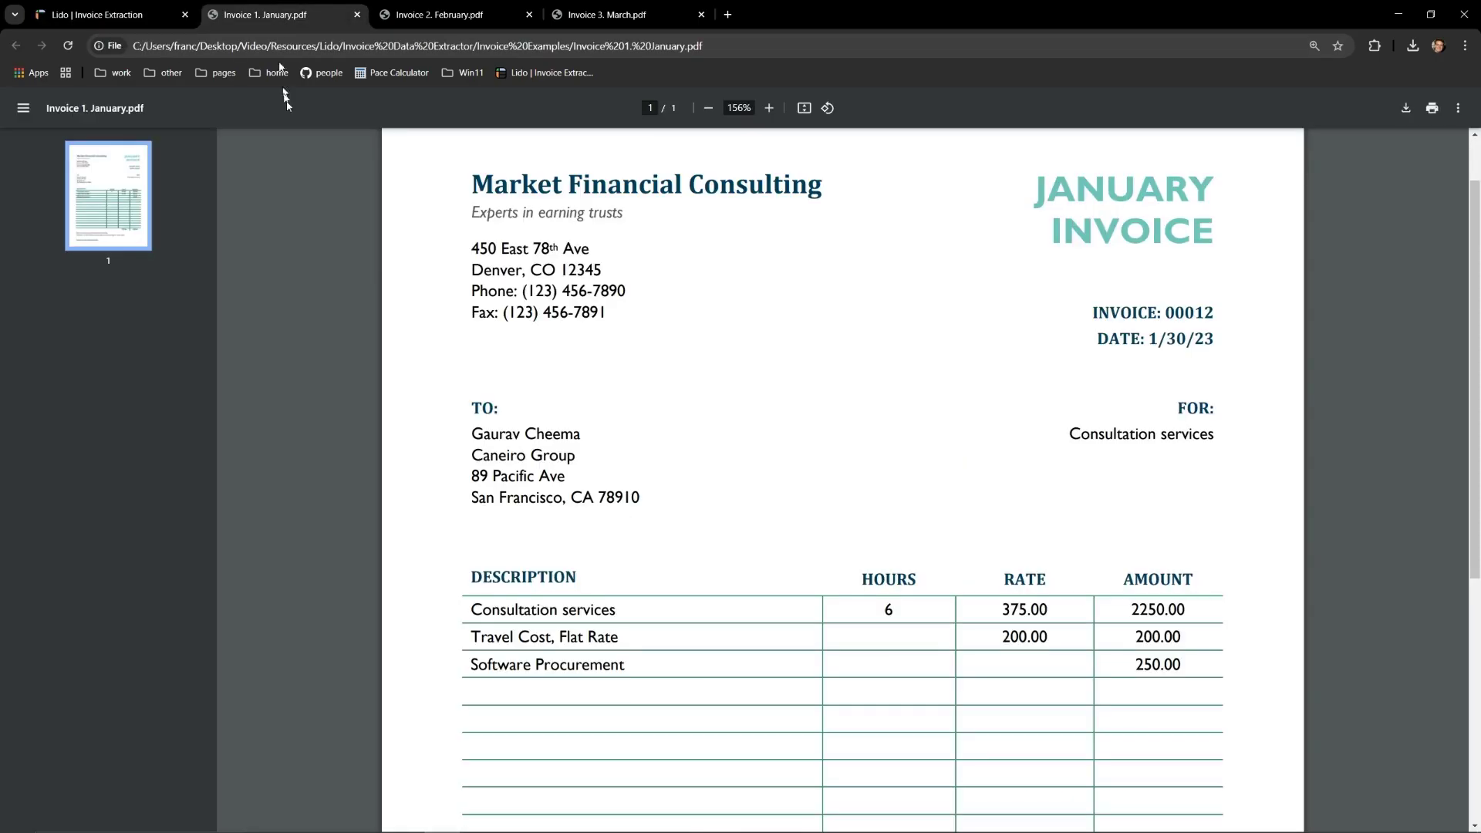
Step: Delete extracted rows 2–9 again and recentre the Extract Data panel
click(113, 19)
drag(35, 260, 37, 379)
right_click(111, 360)
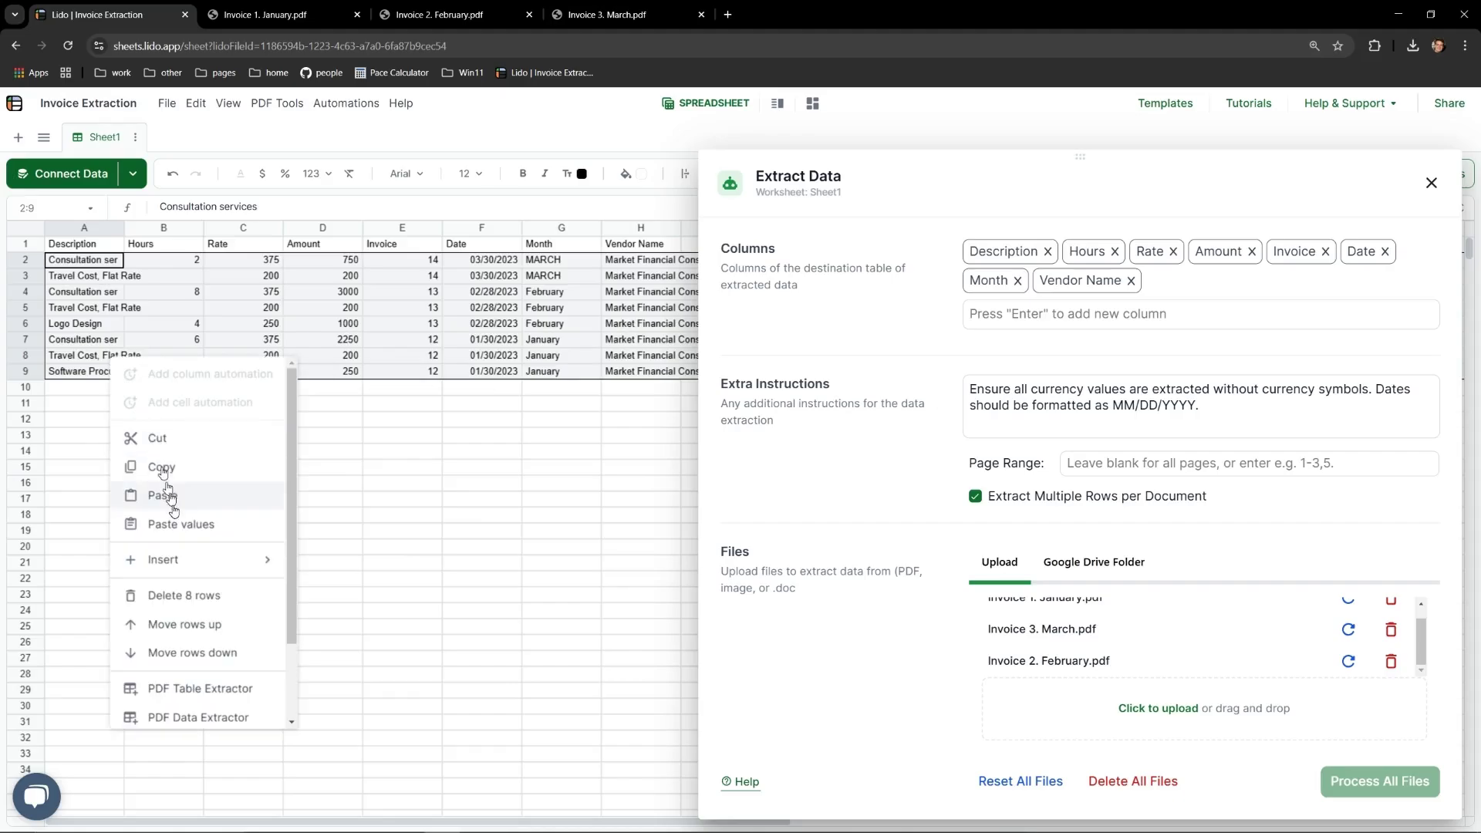
click(208, 598)
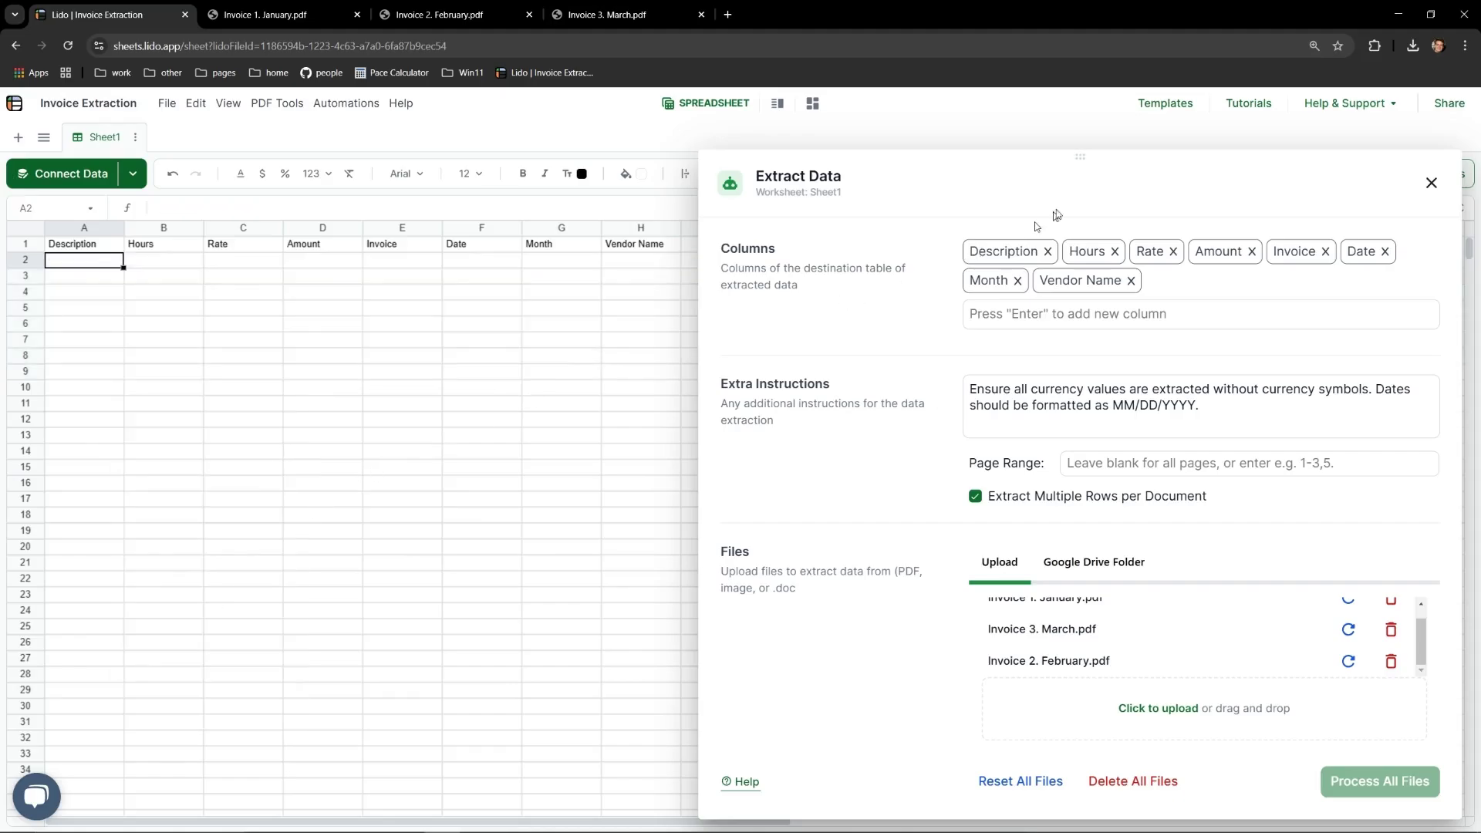
drag(1081, 157, 705, 139)
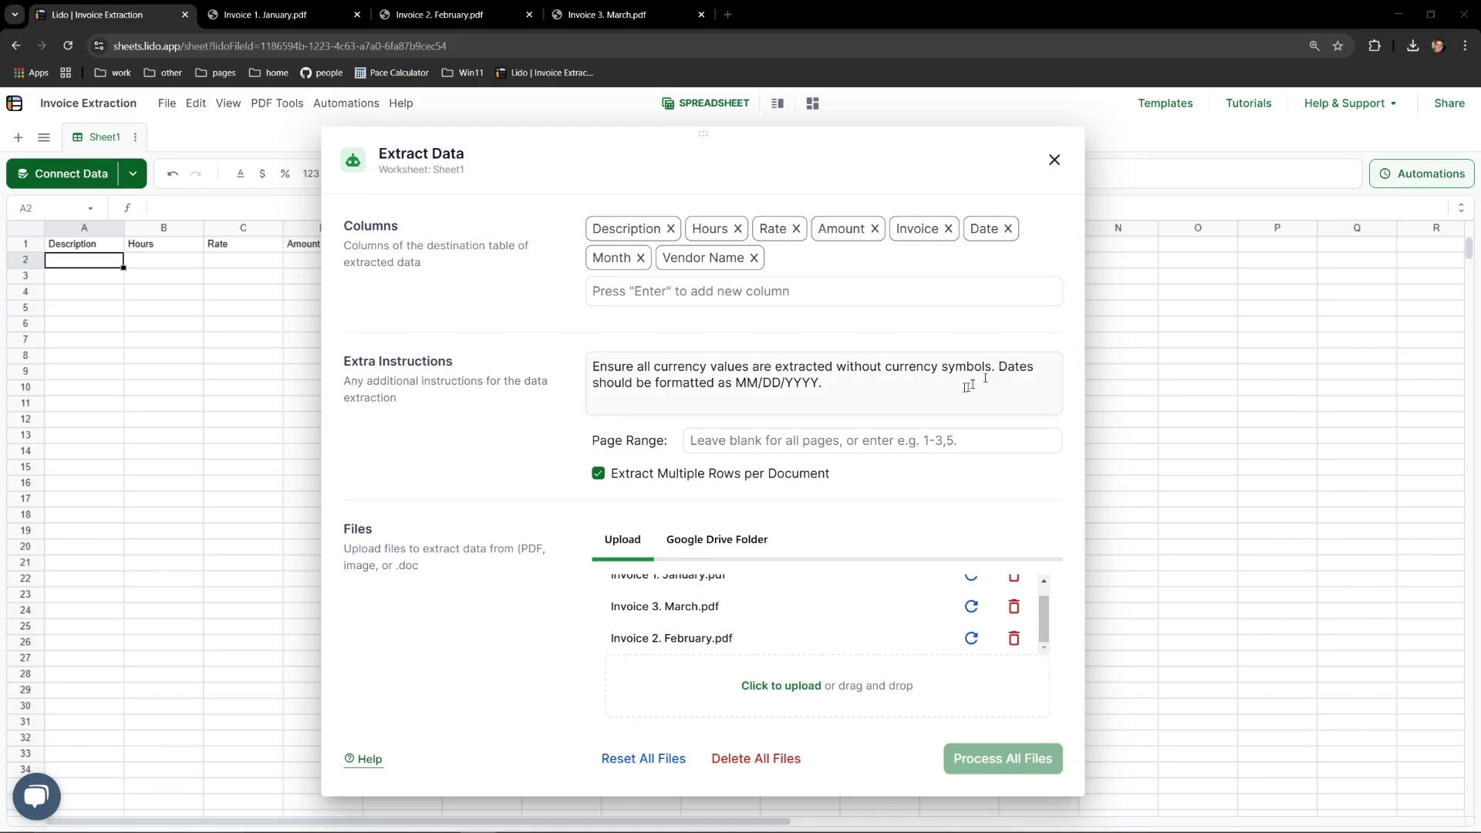
Step: Replace the no-currency-symbol instruction with one formatting Rate and Amount as dollars with commas
drag(995, 368, 568, 364)
key(BackSpace)
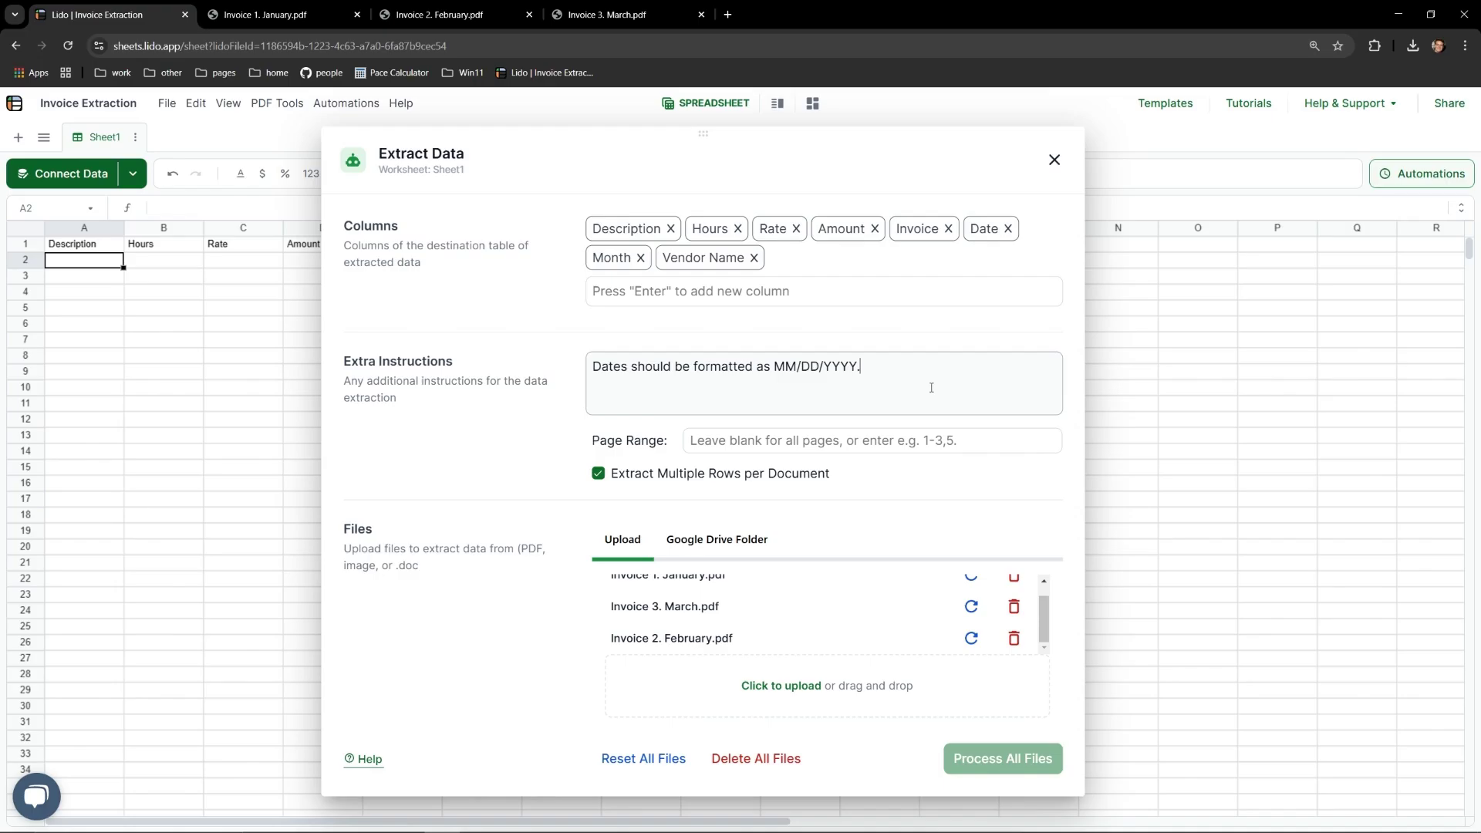
text(Have the Rate and Amount column be formatted as monetary amounts with commas and the dollar sign.)
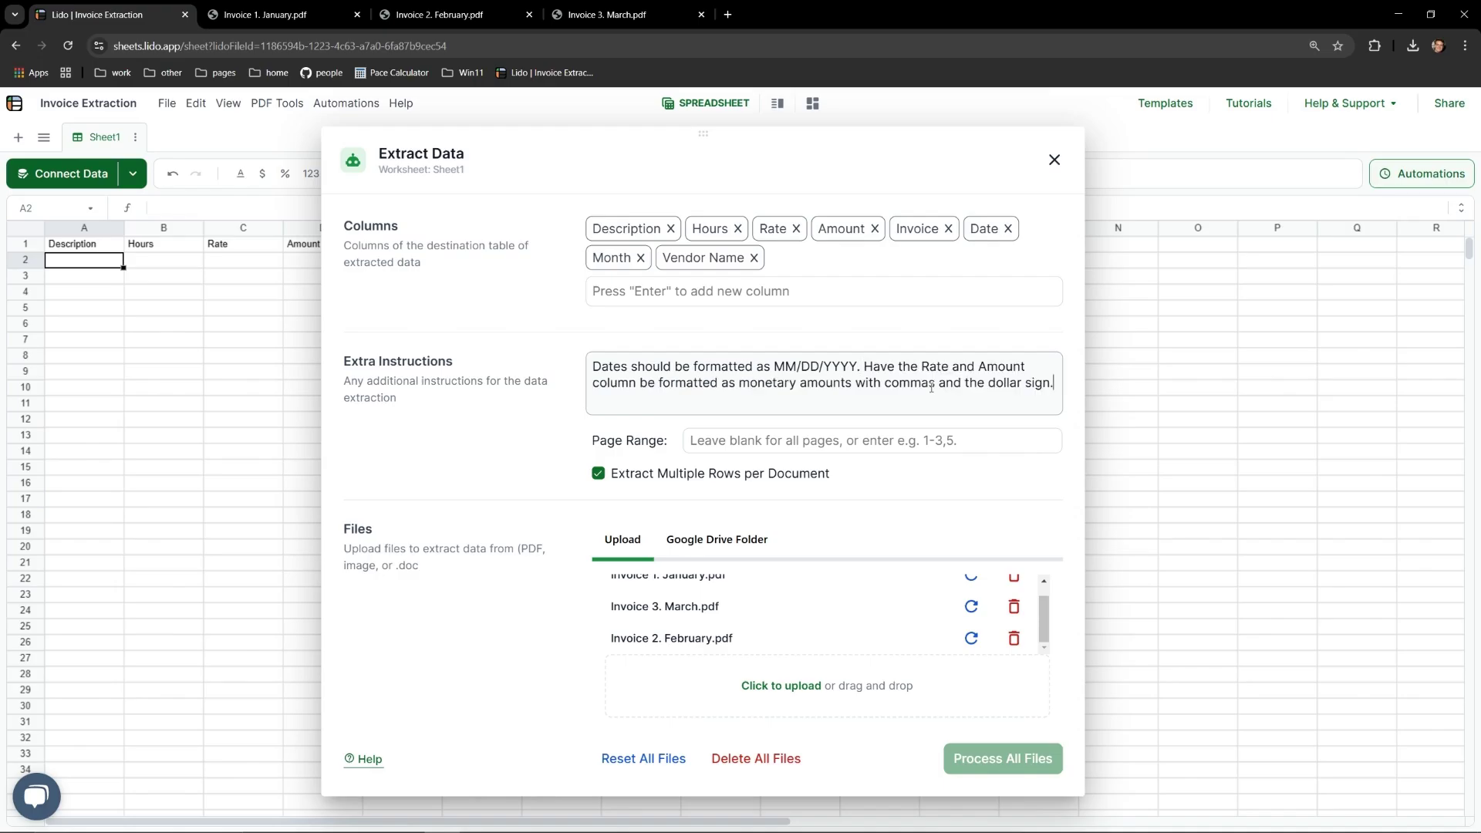
drag(866, 367, 696, 367)
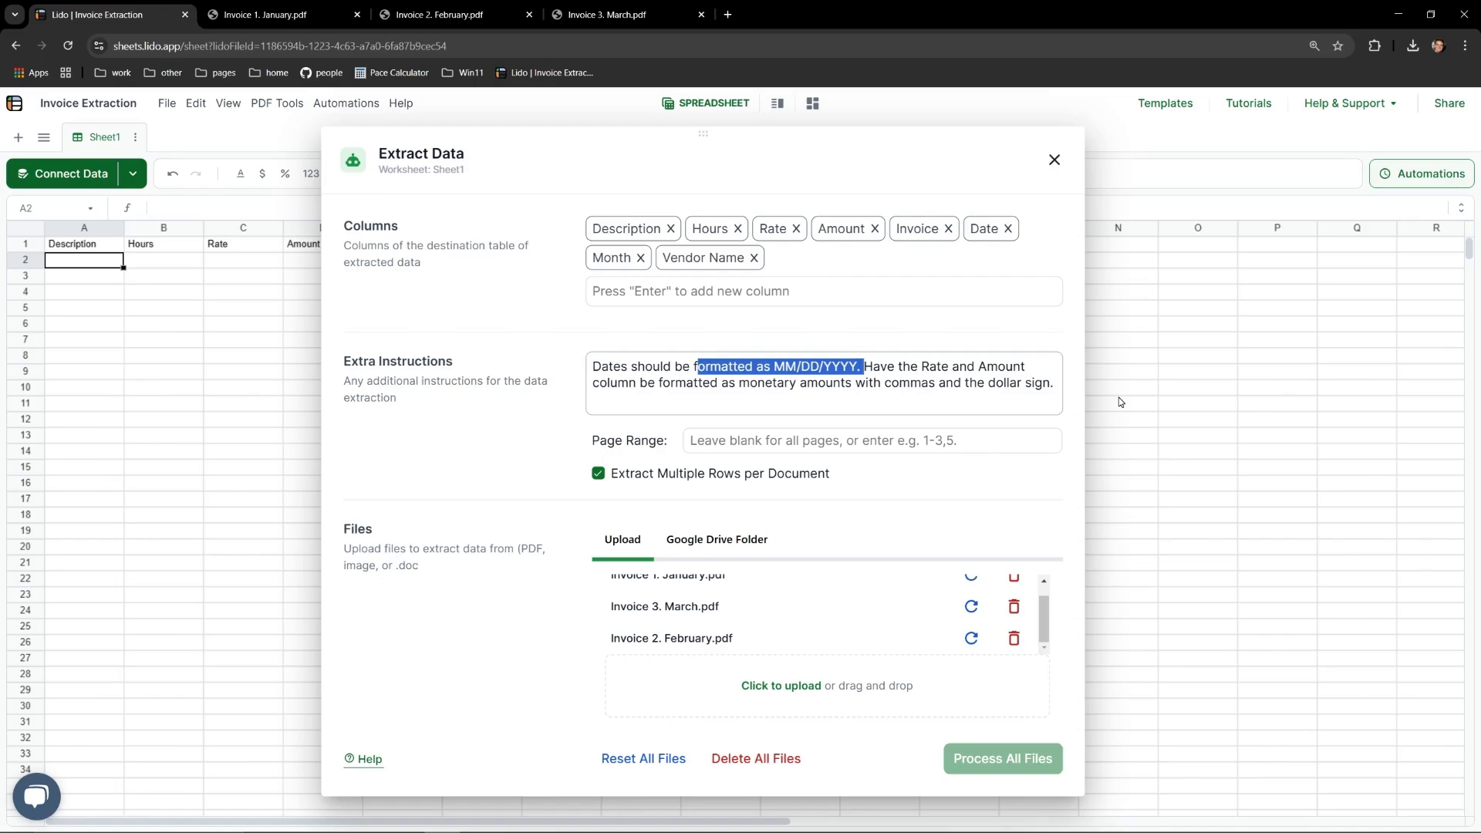
Step: Append the instruction "Don't include the travel costs."
shift+click(1063, 394)
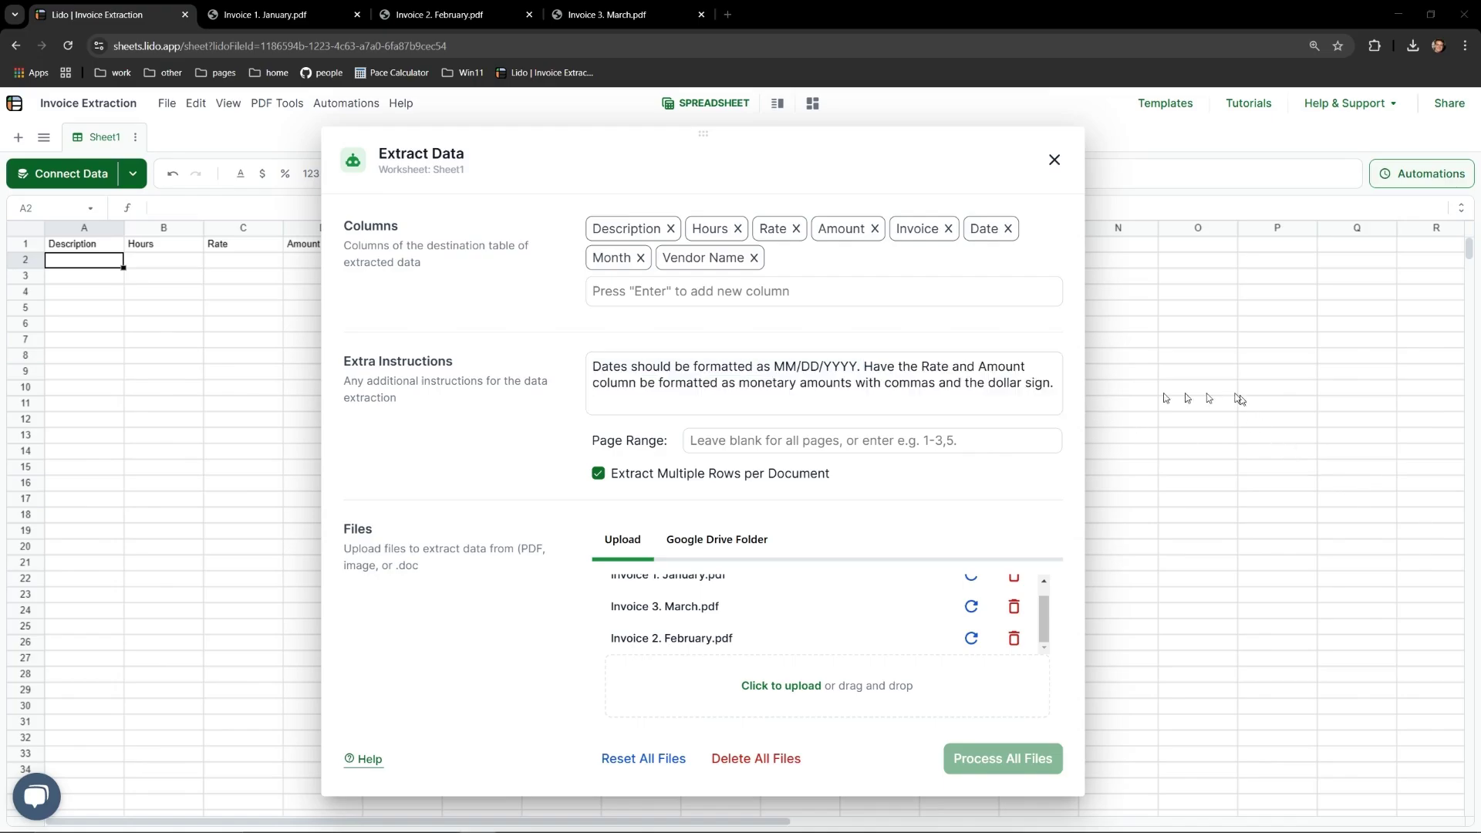
click(1058, 389)
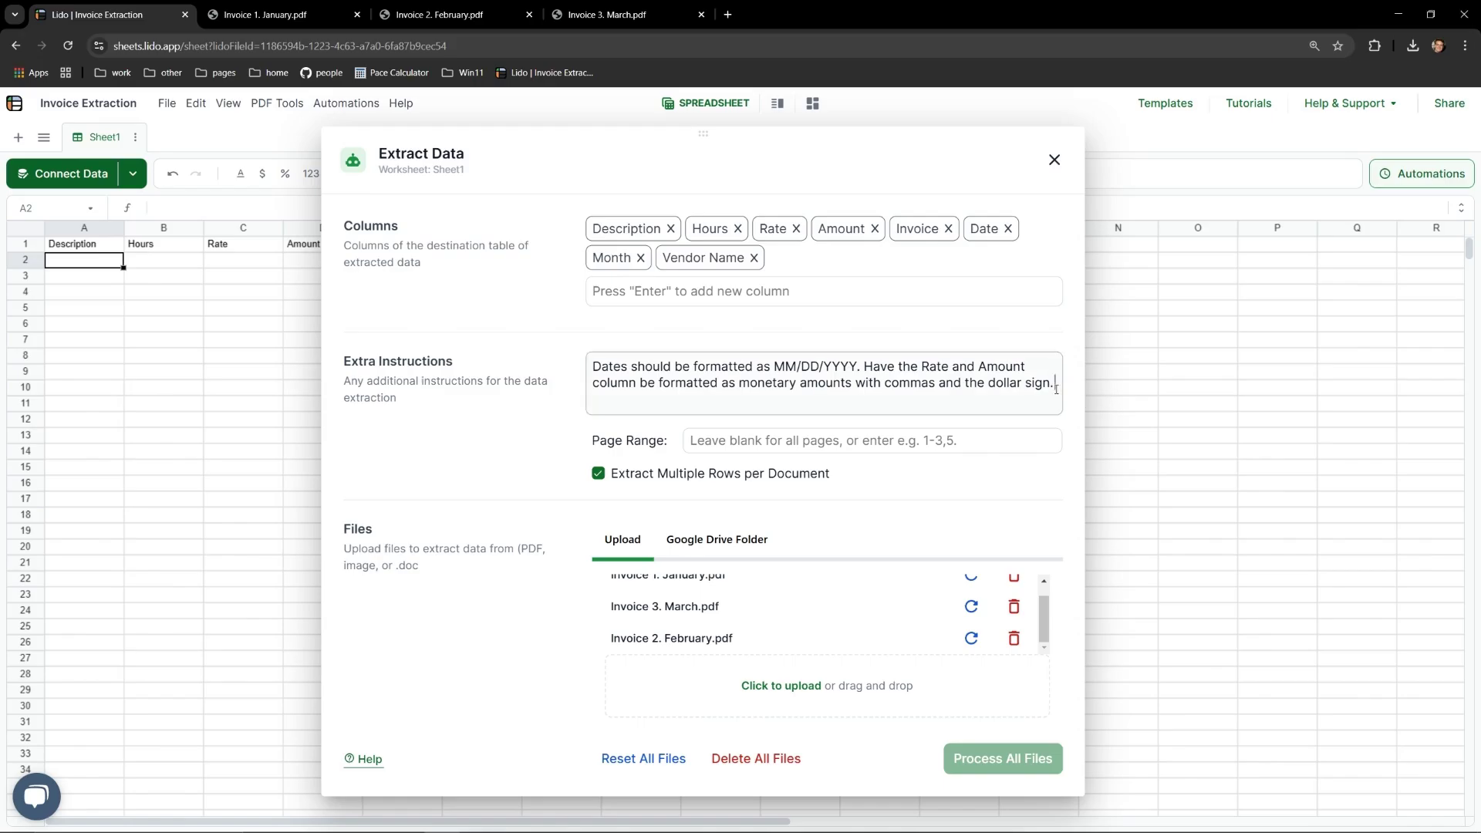
text(Don't include the travel costs.)
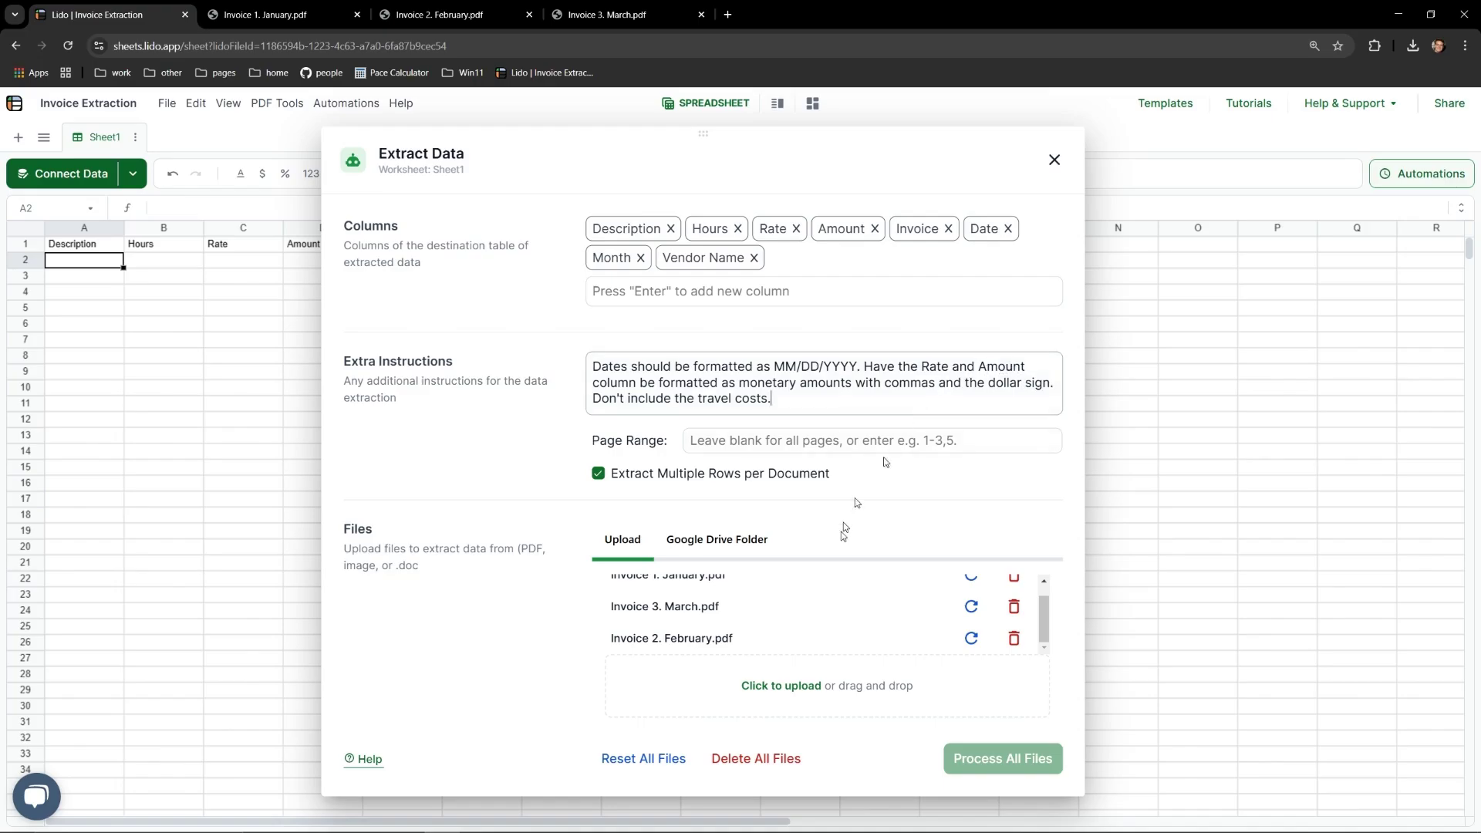
Step: Reset the March and January invoices and re-extract all files, then move the panel to reveal the five dollar-formatted rows
mouse_move(966, 645)
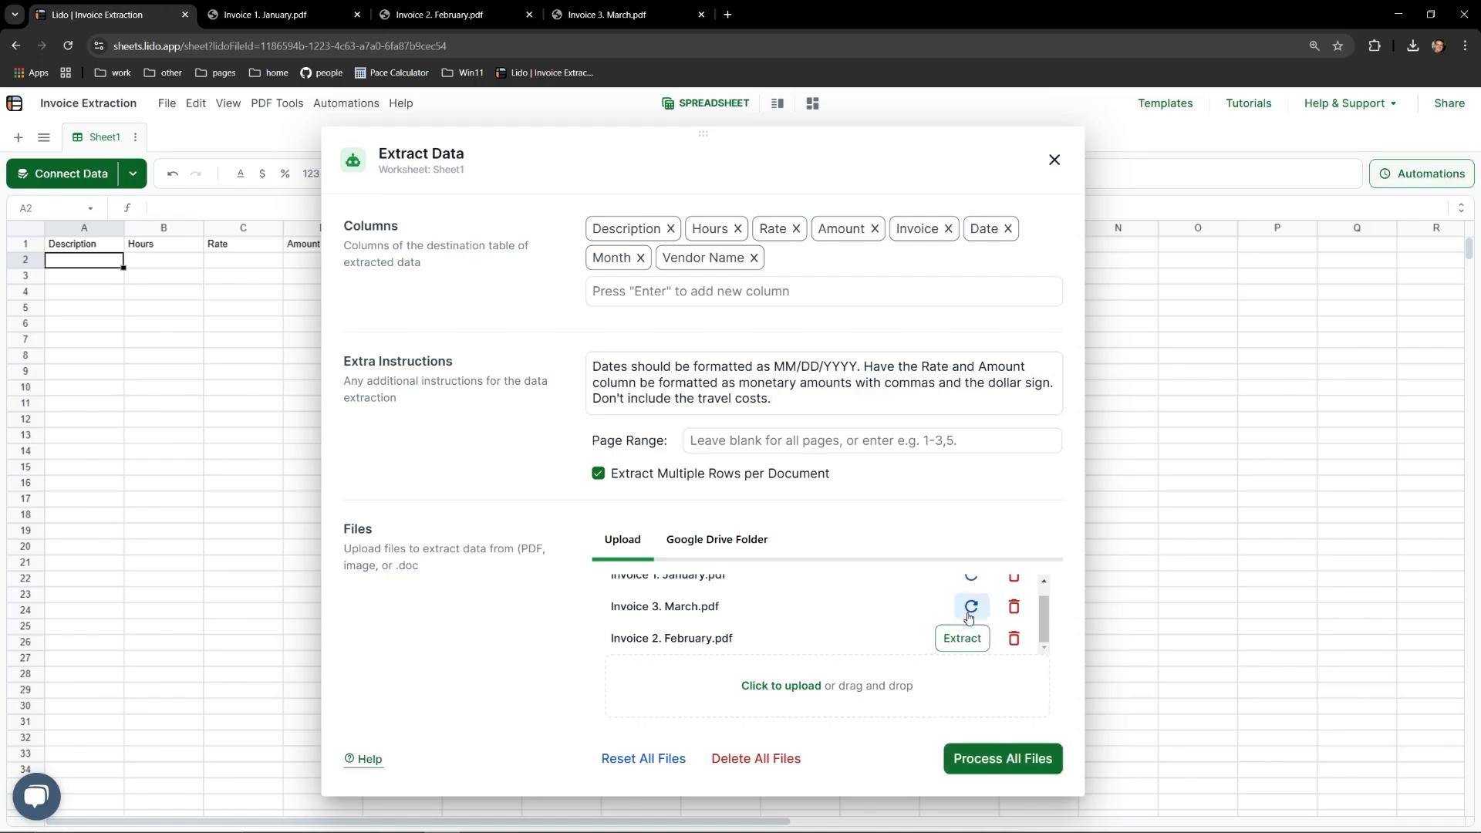
click(972, 606)
click(971, 576)
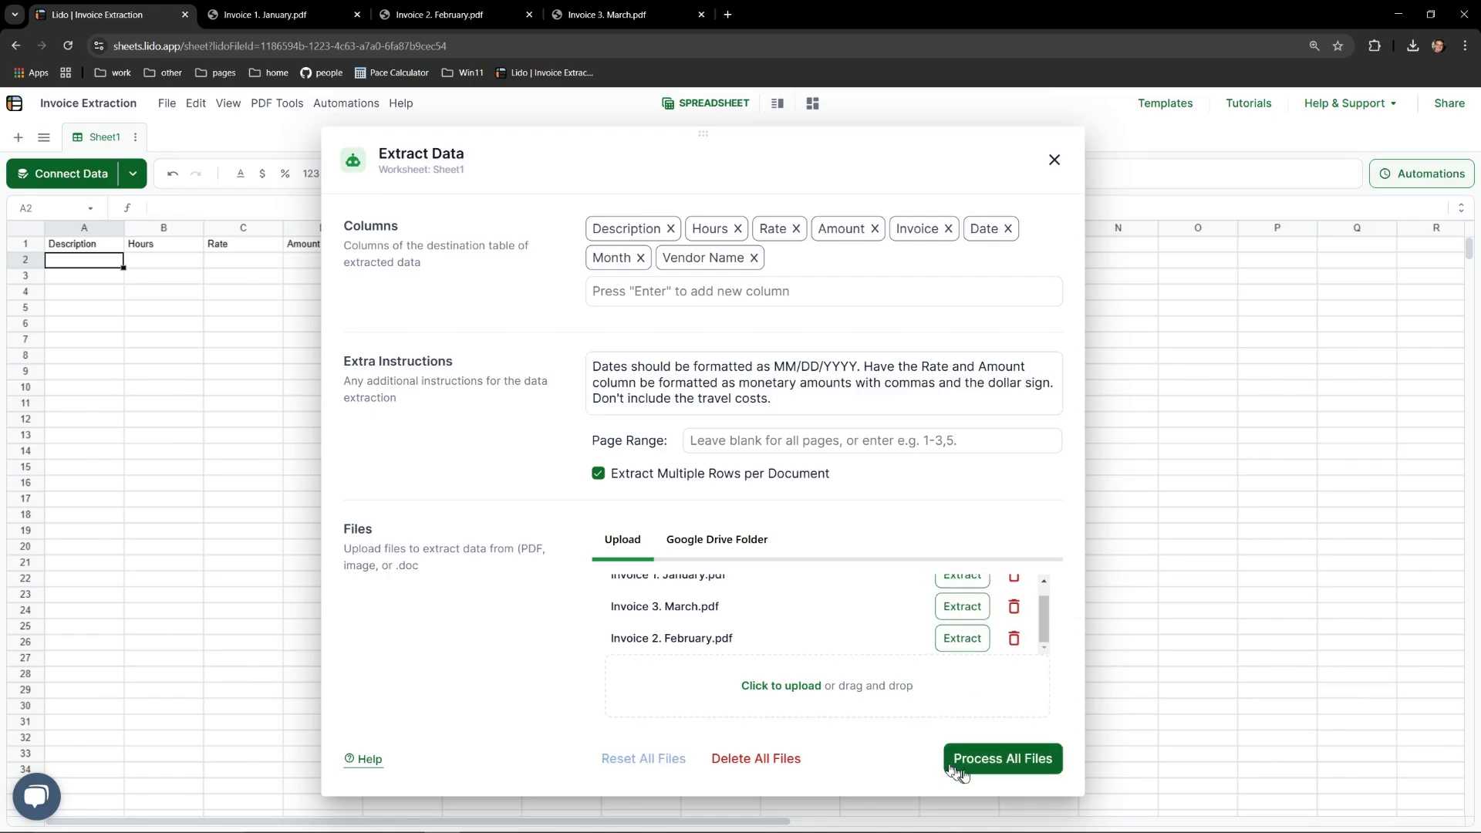
click(1003, 758)
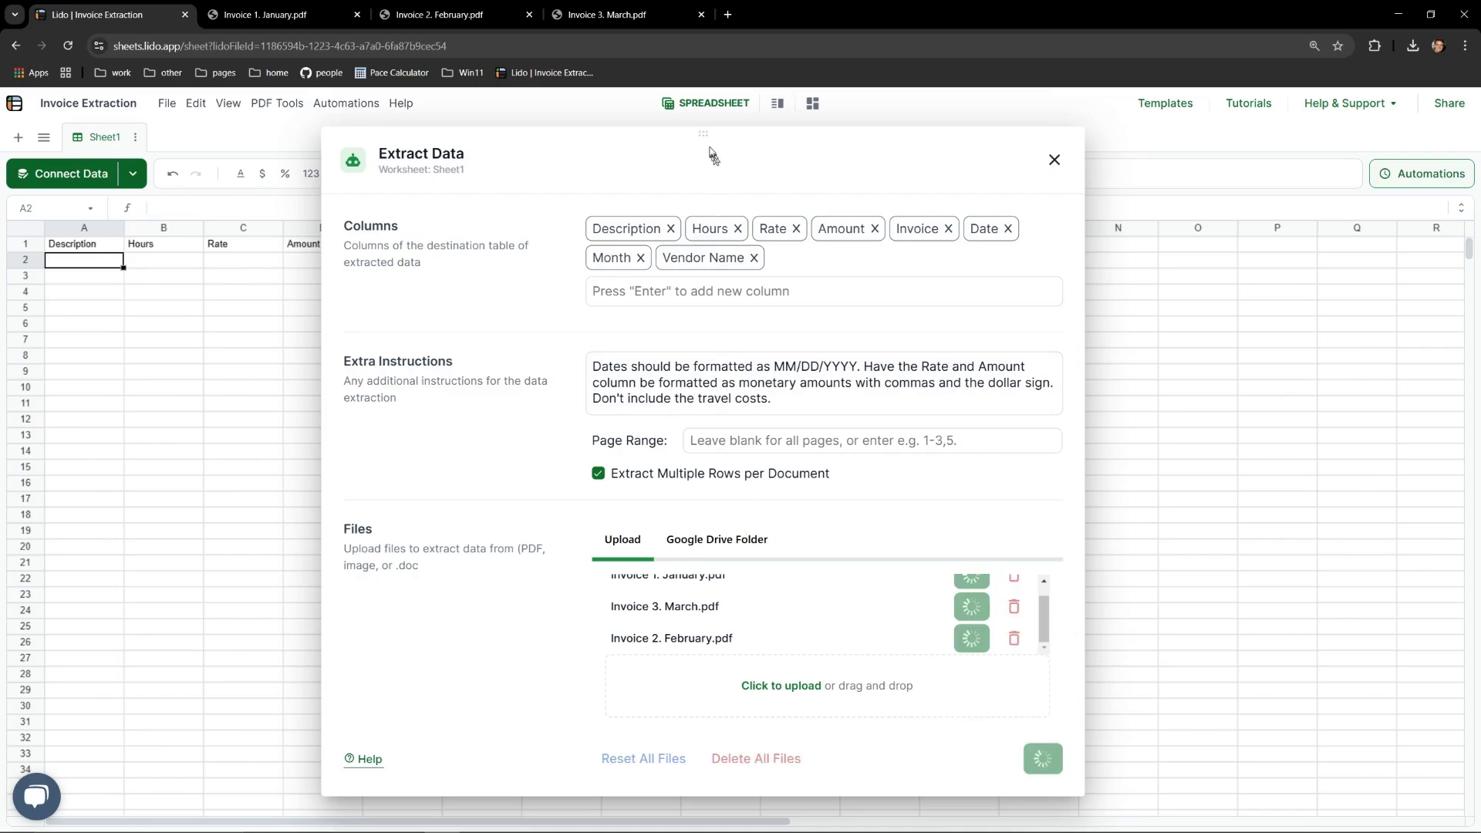
drag(703, 135, 1072, 149)
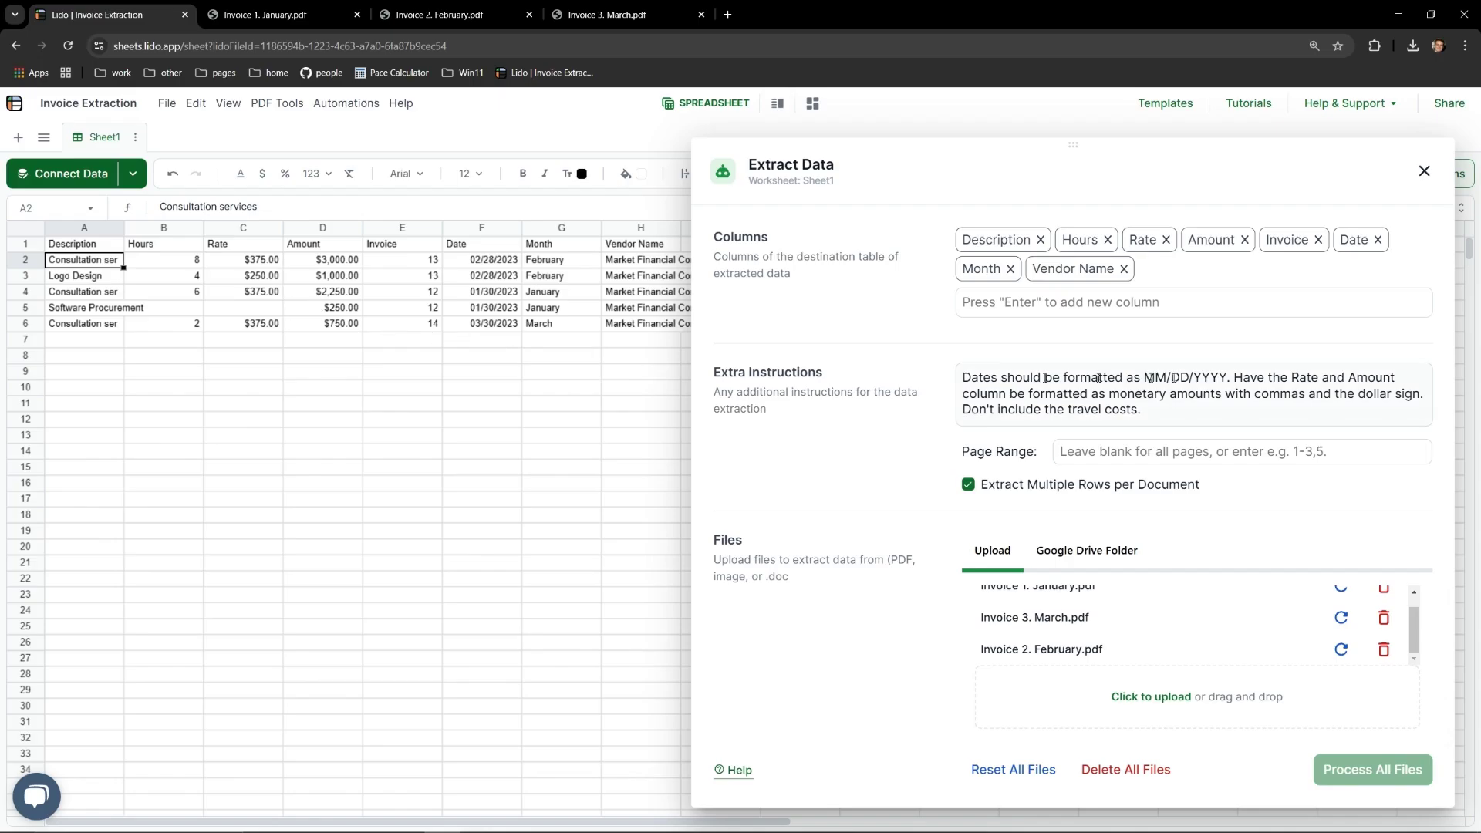
Step: Export the sheet's values to Excel as Invoice Extraction.xlsx and open the downloaded file
click(1424, 172)
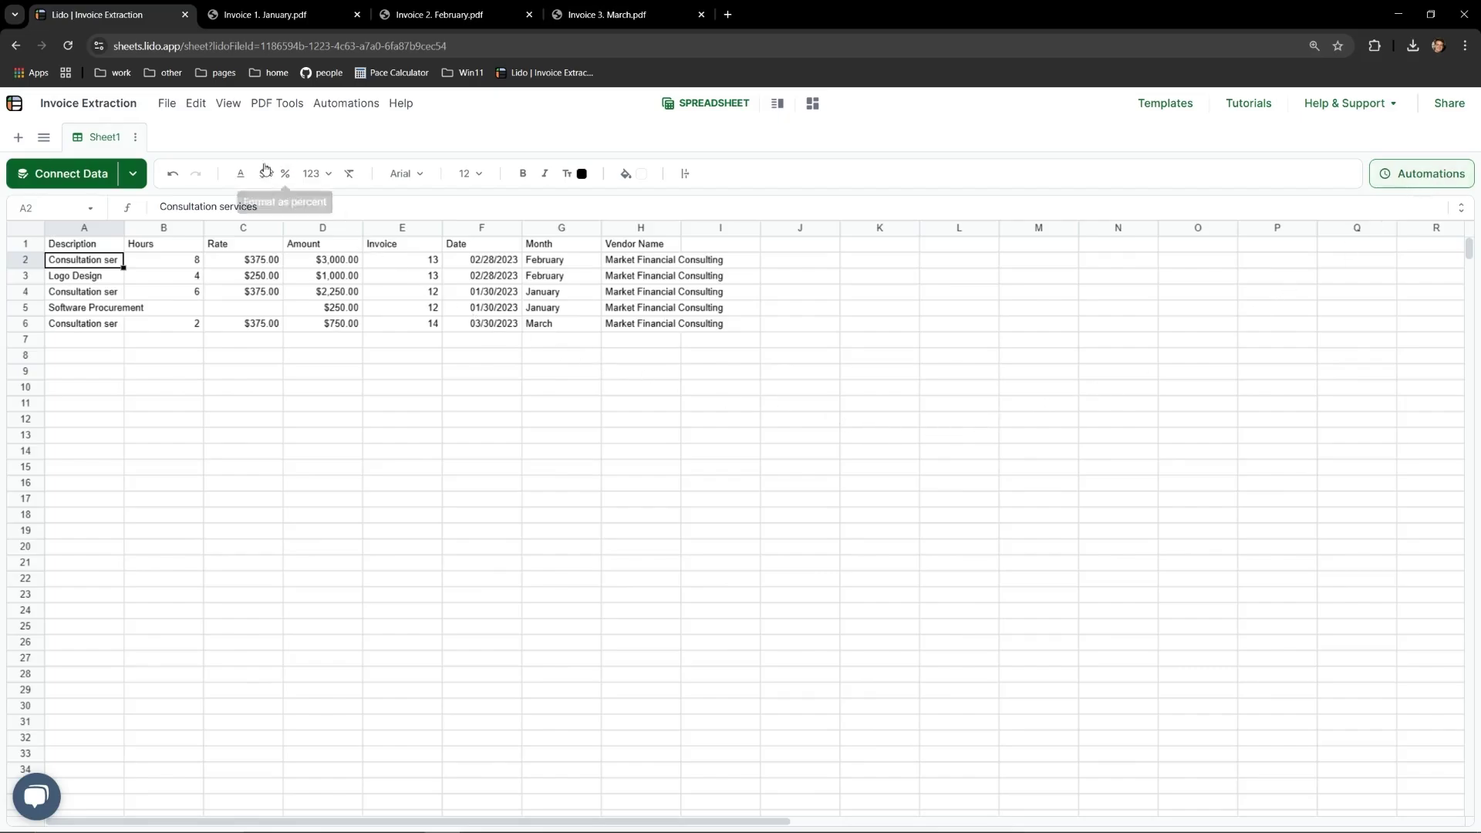
click(167, 103)
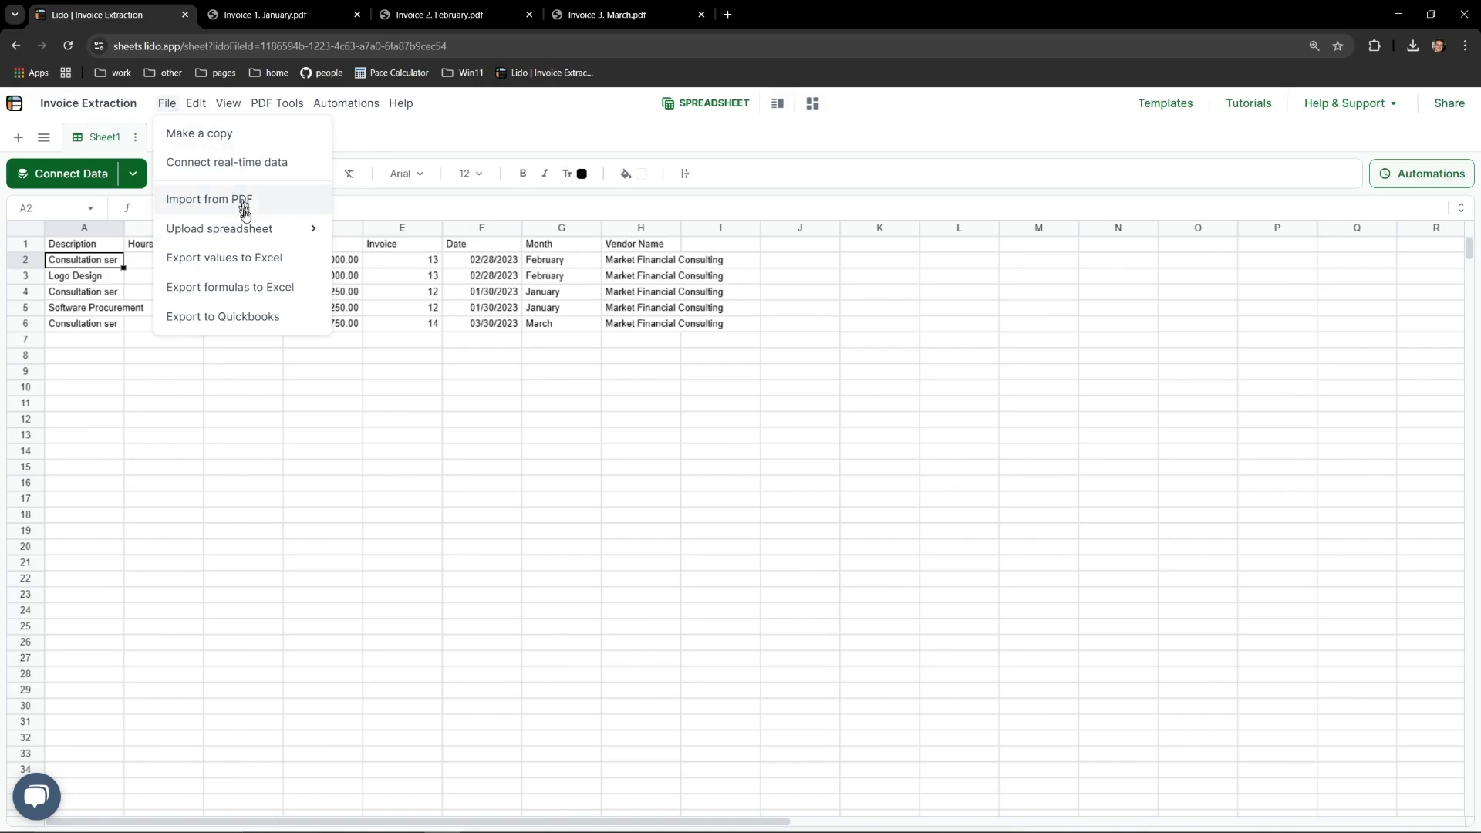
click(238, 259)
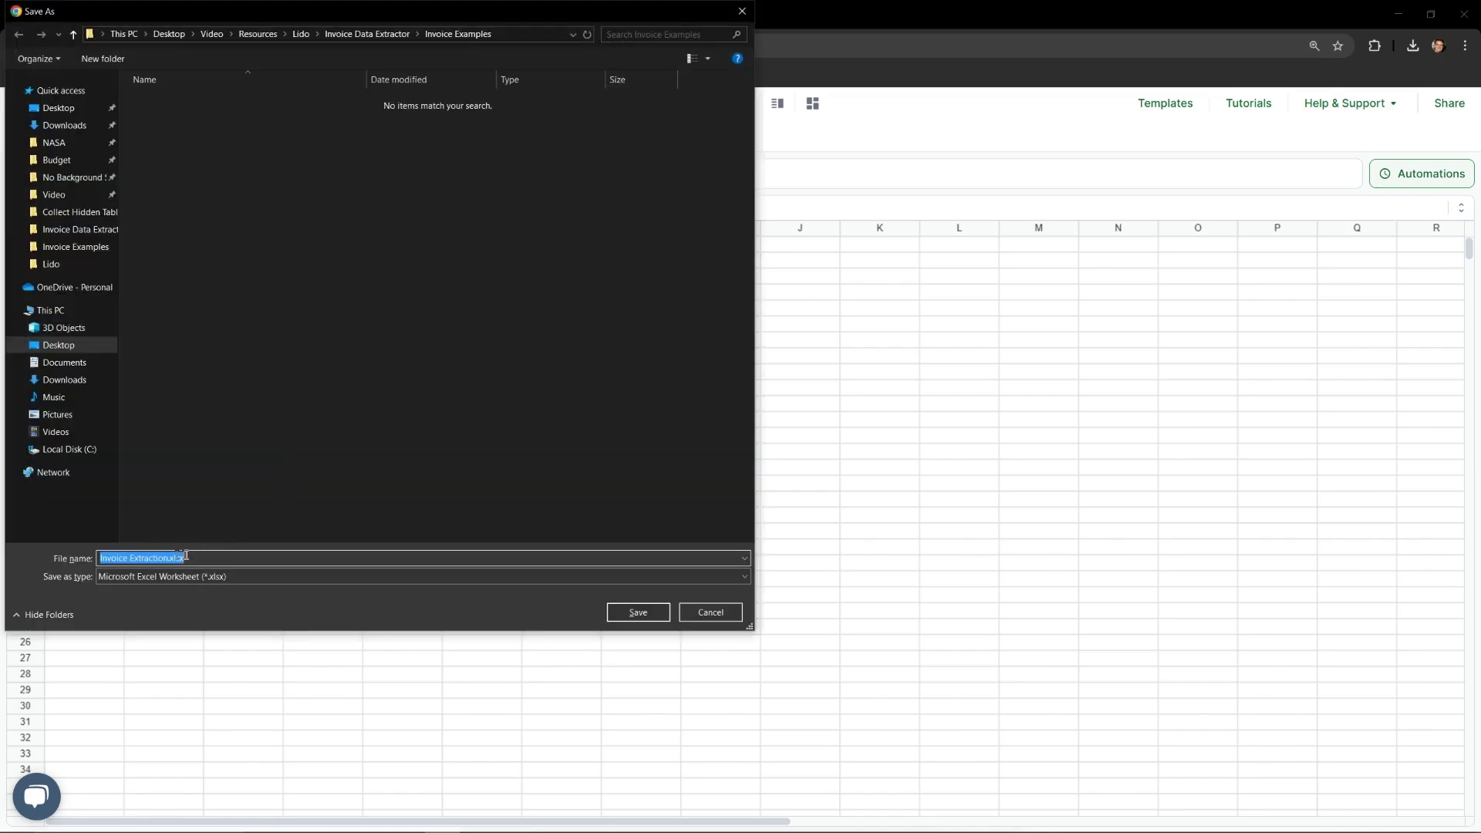
click(648, 614)
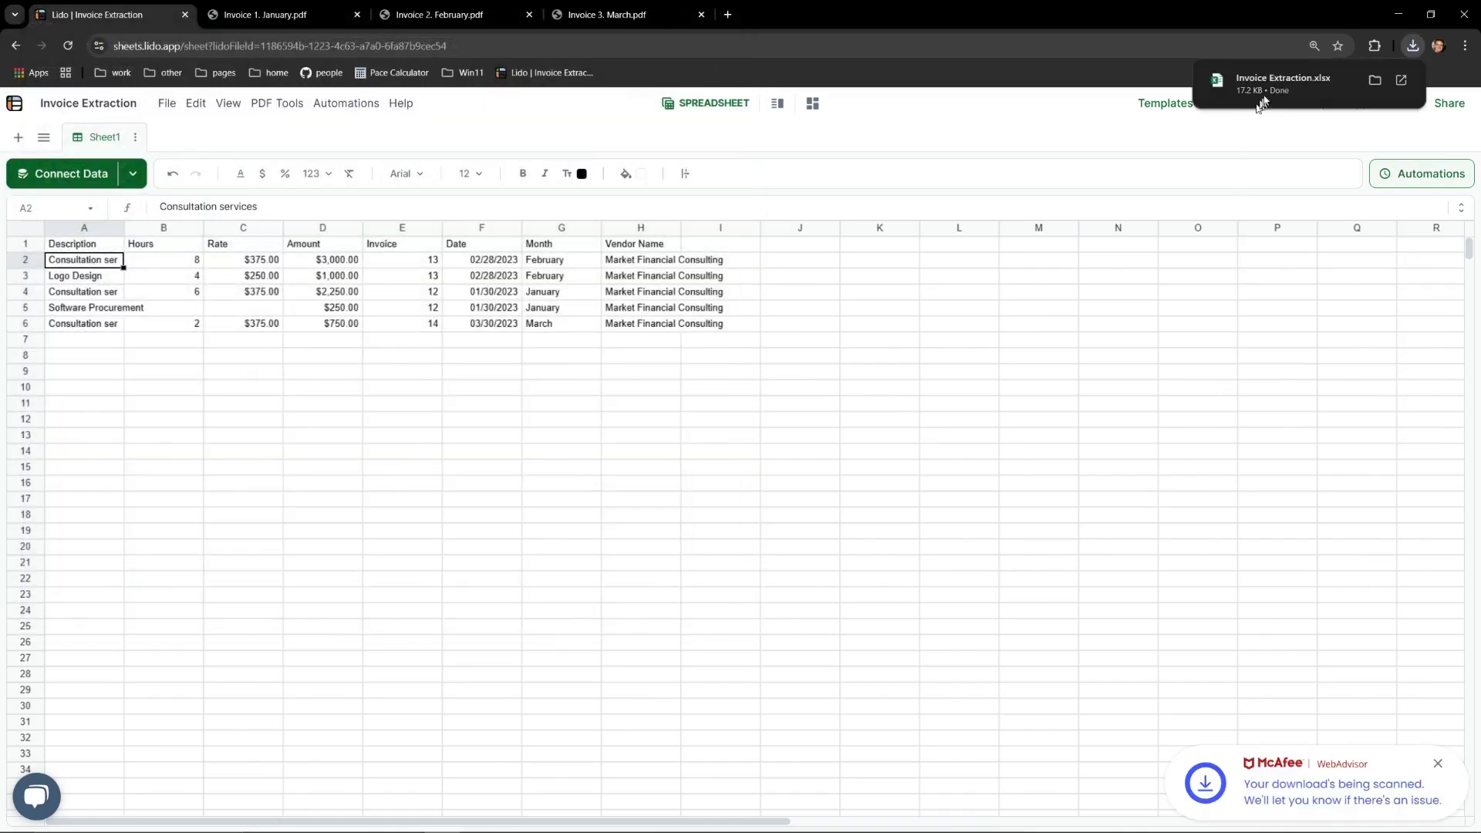
click(1267, 98)
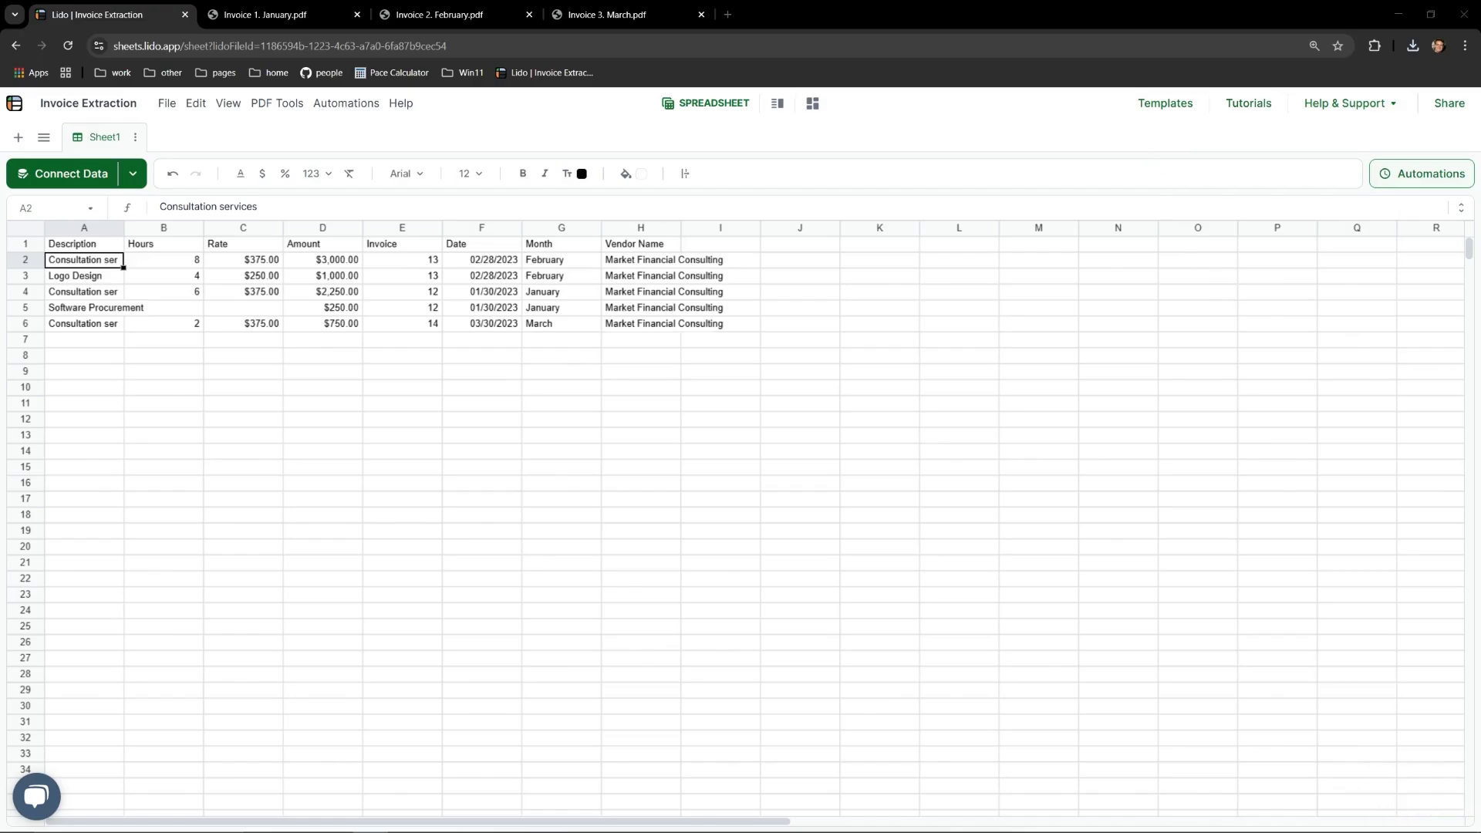
Step: In Excel, autofit column A and widen column F to show descriptions and dates, then close the workbook
click(710, 523)
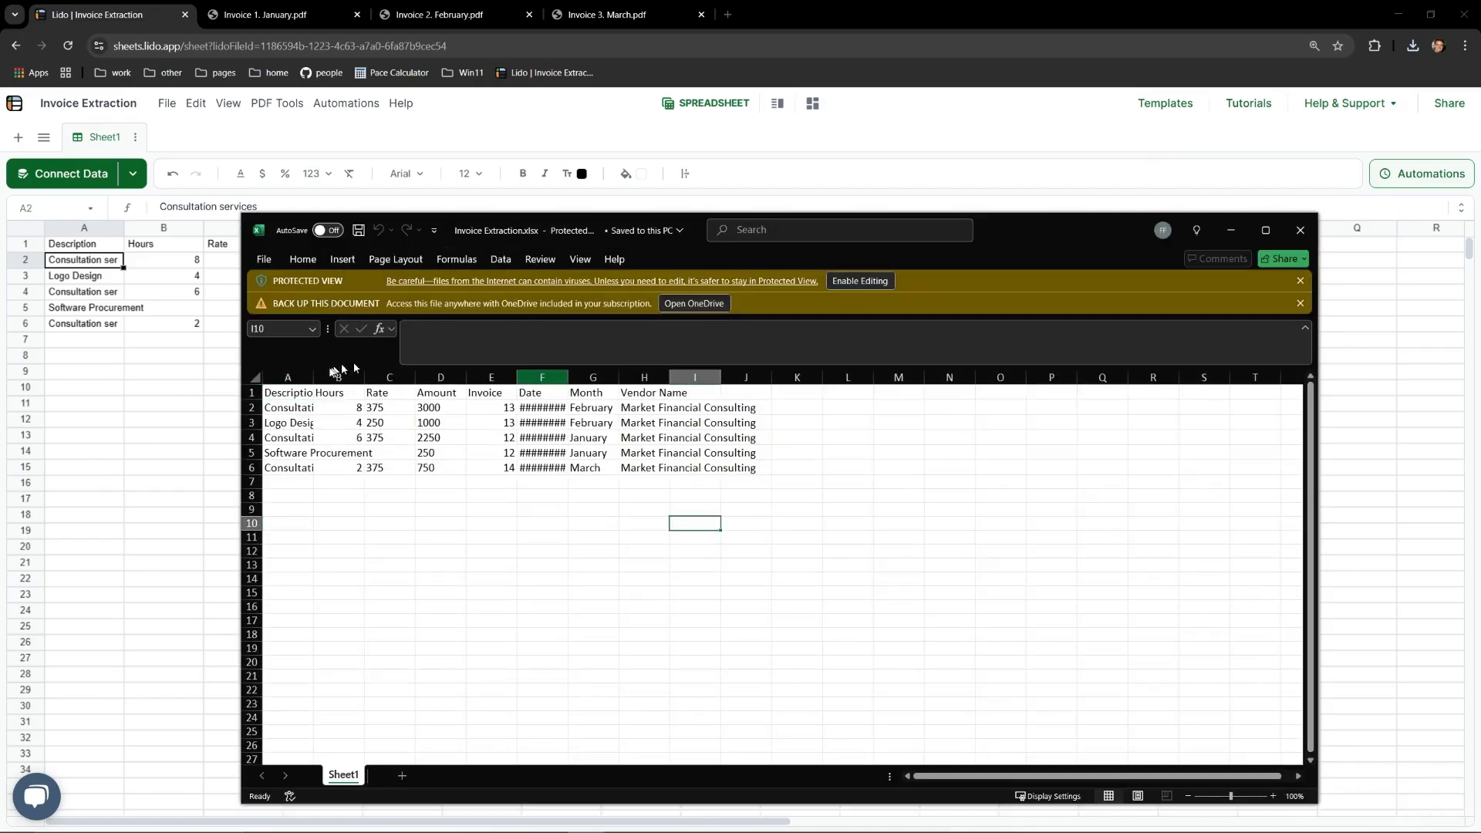
double_click(314, 375)
drag(651, 377, 746, 377)
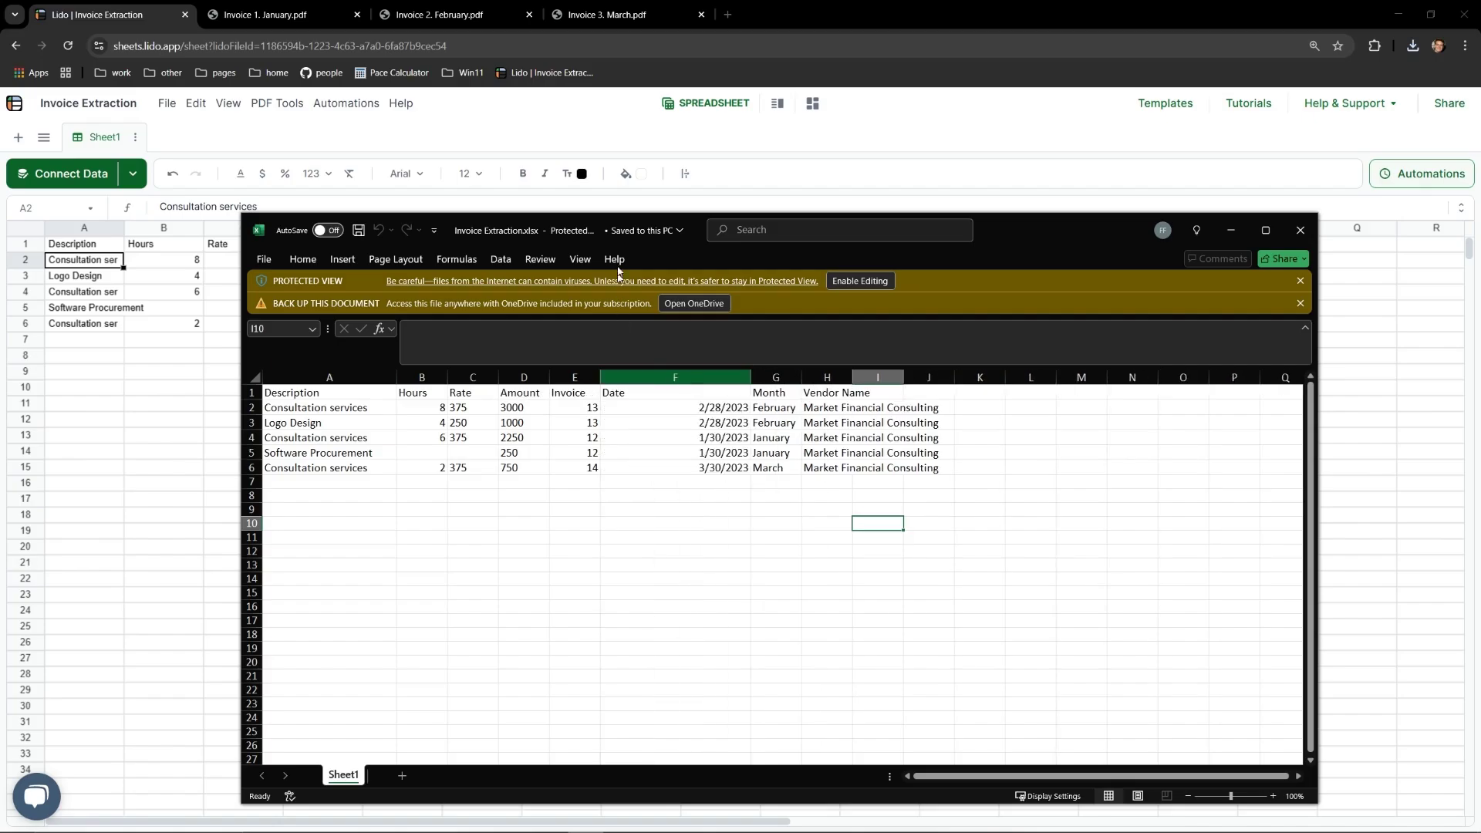
drag(672, 226, 430, 349)
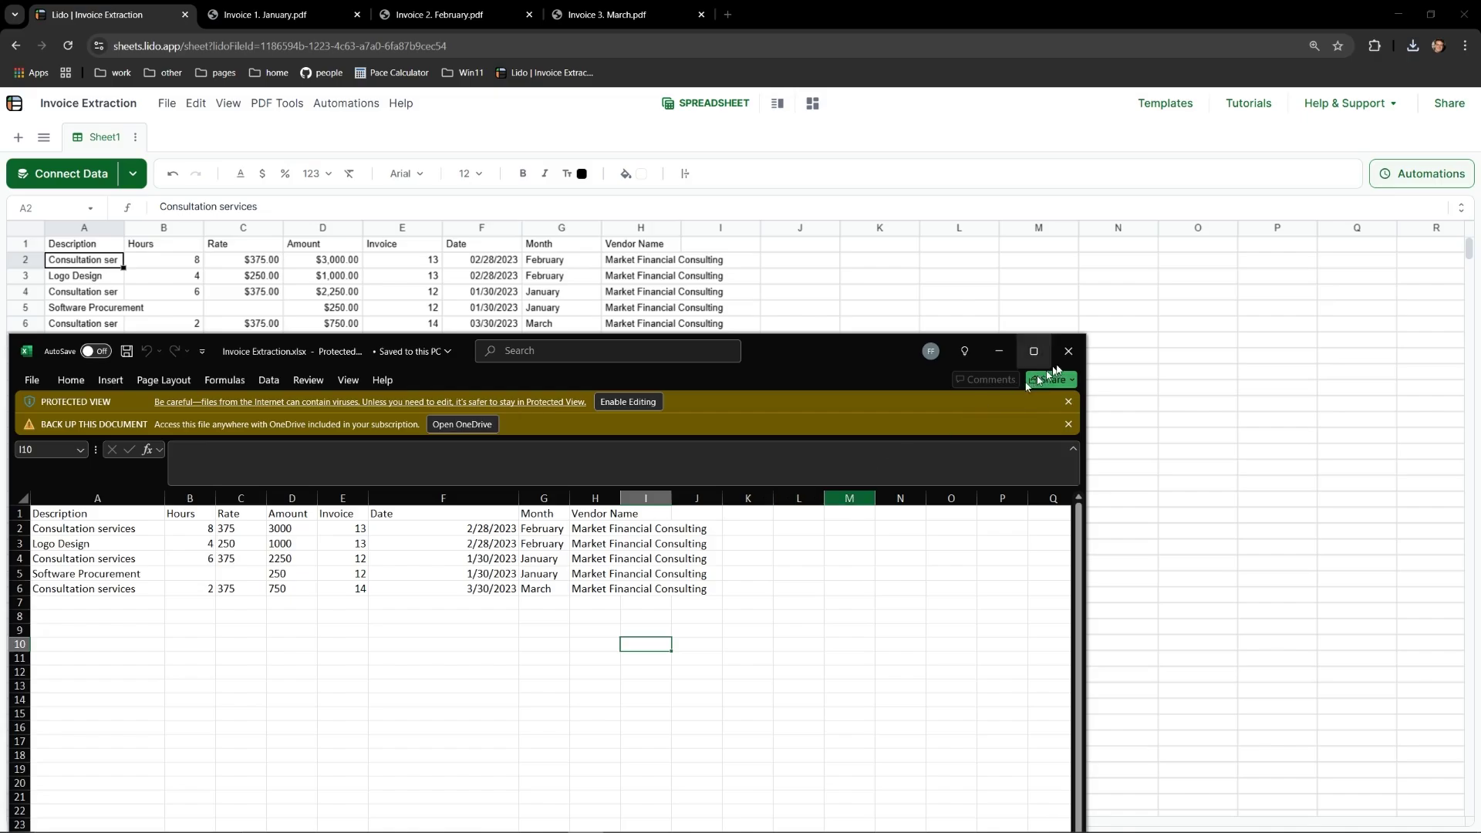
click(1068, 351)
Step: Reopen the PDF Data Extractor from PDF Tools, keeping the eight columns and dollar-format, no-travel-costs instructions
click(199, 307)
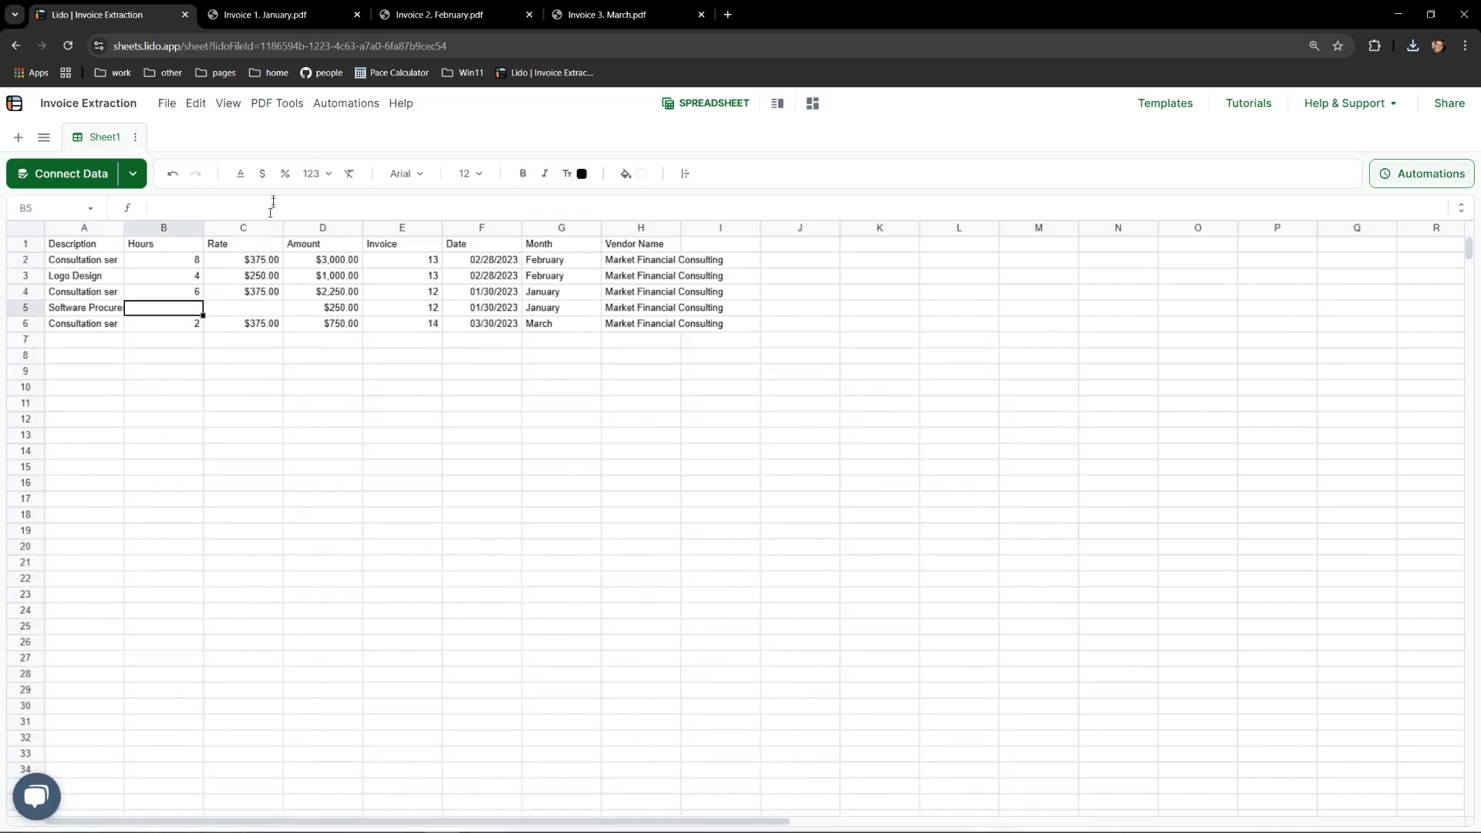
click(284, 107)
click(322, 164)
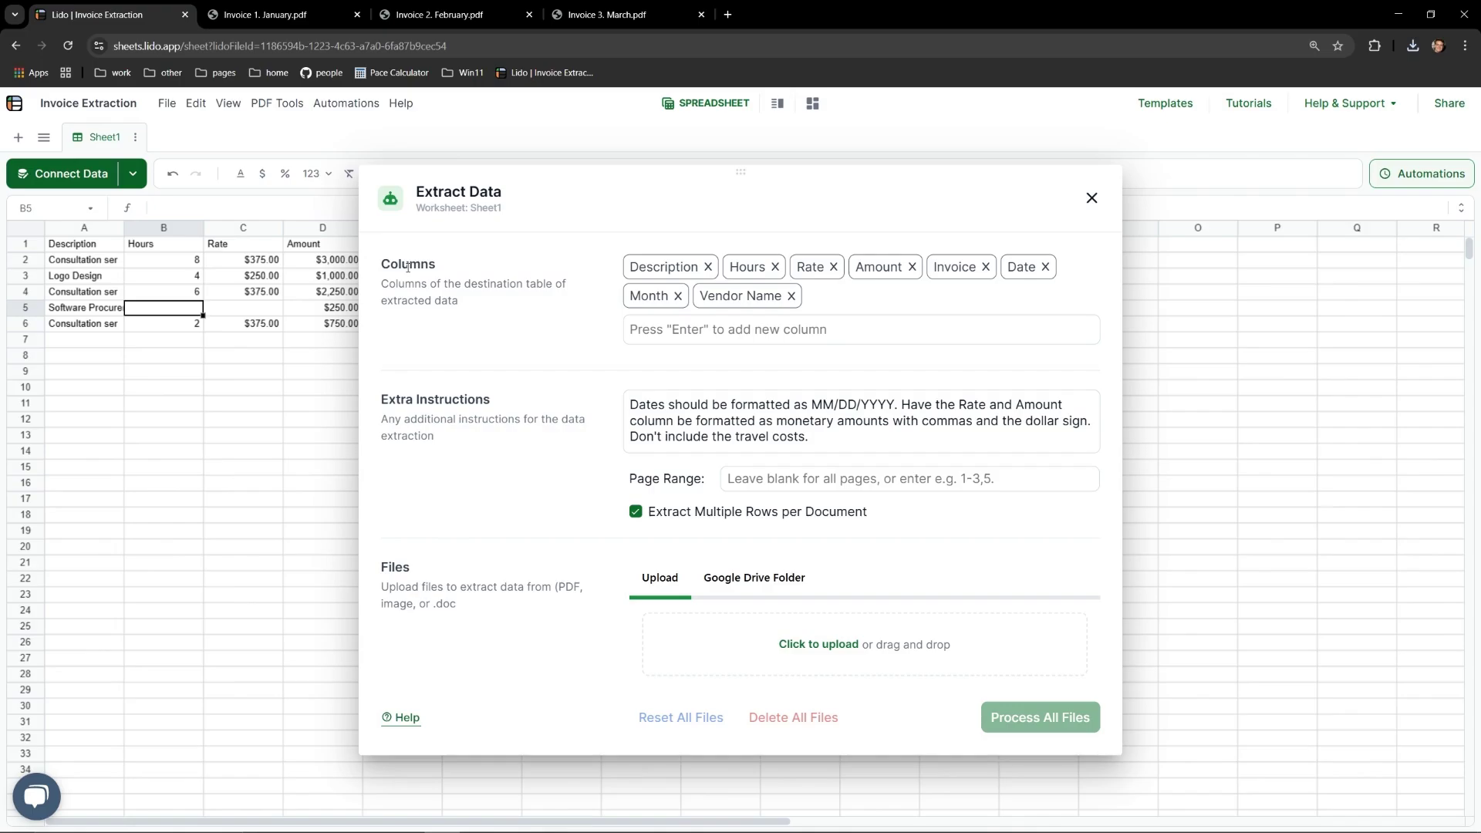
click(440, 422)
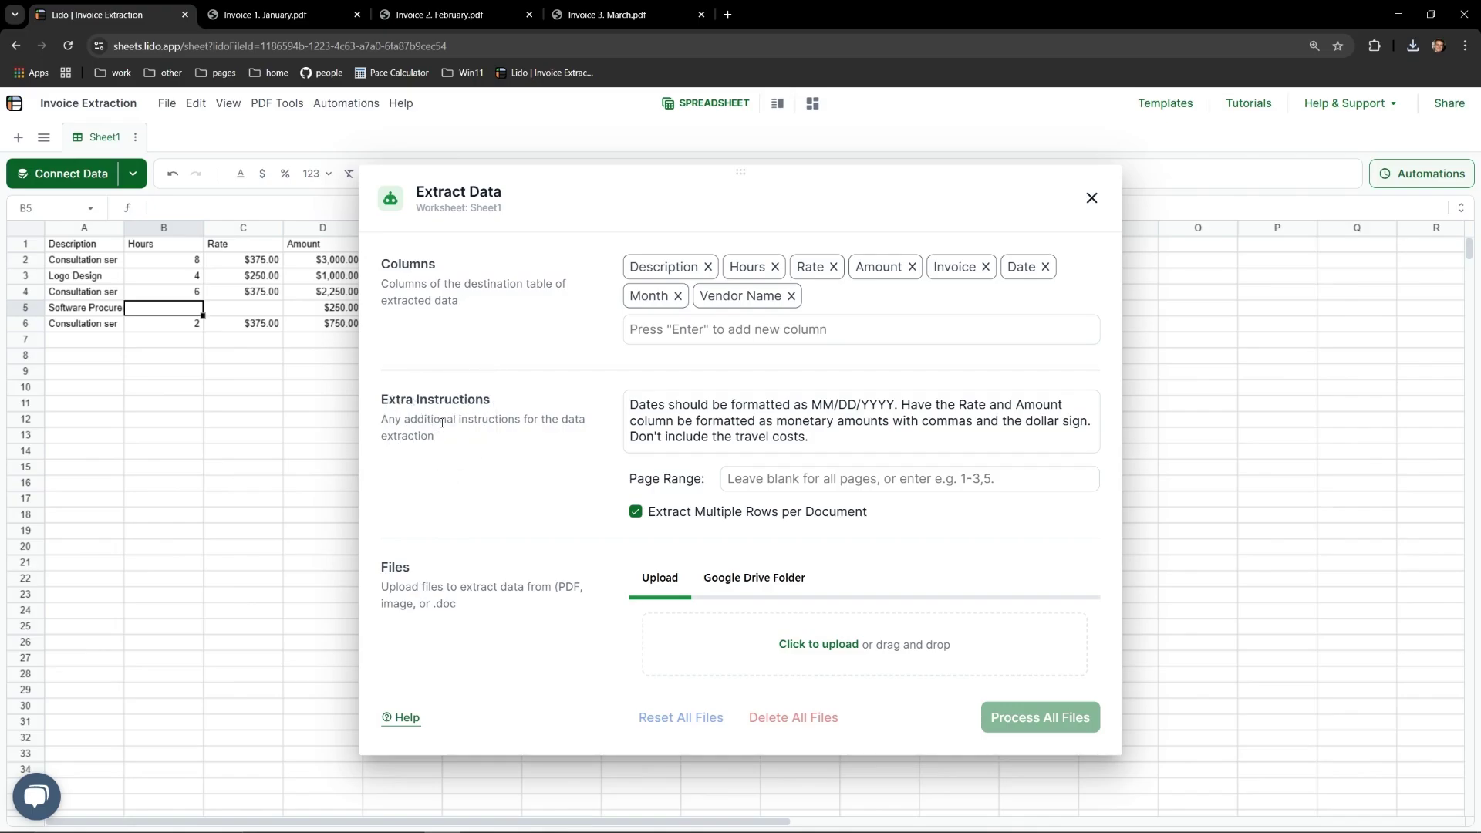